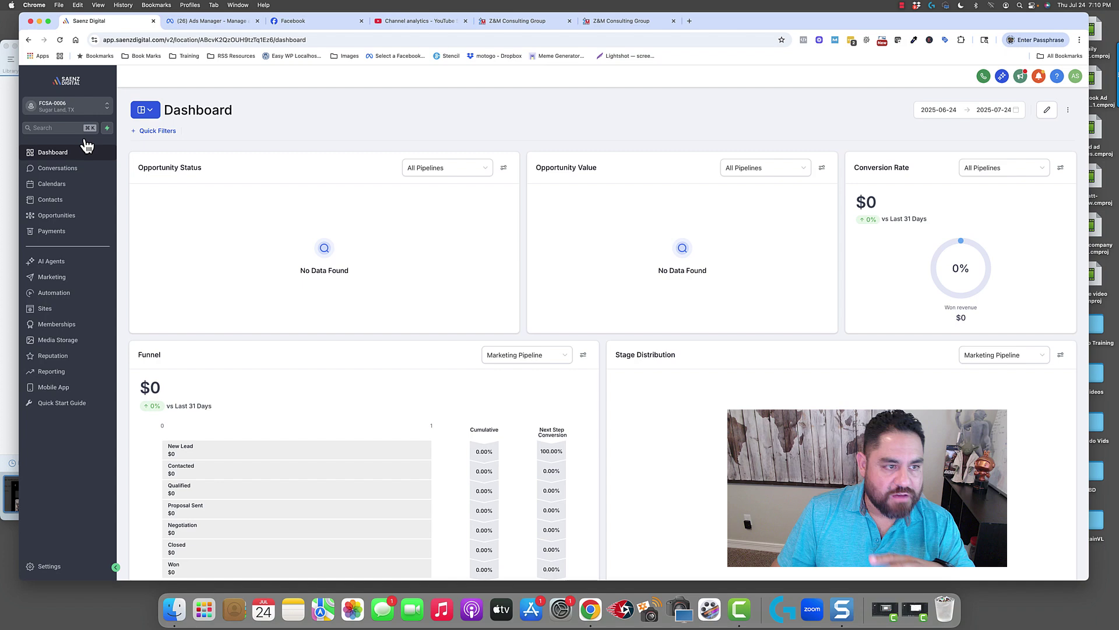
# Step: Go to Sites and dismiss the funnel feedback survey to show the five-funnel list
pyautogui.click(56, 309)
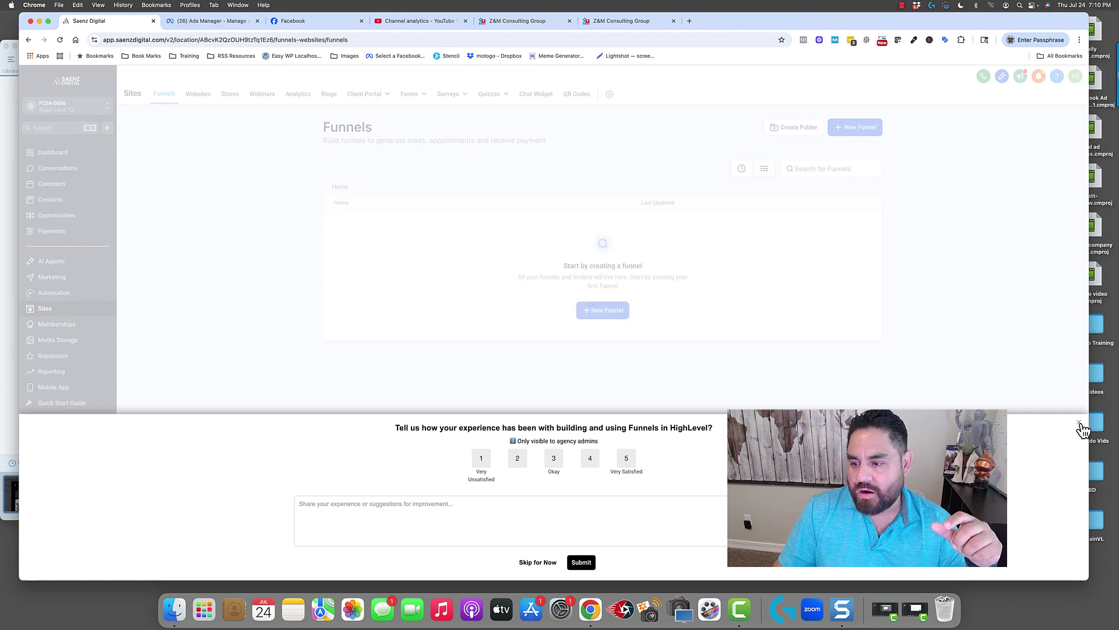
pyautogui.click(1079, 422)
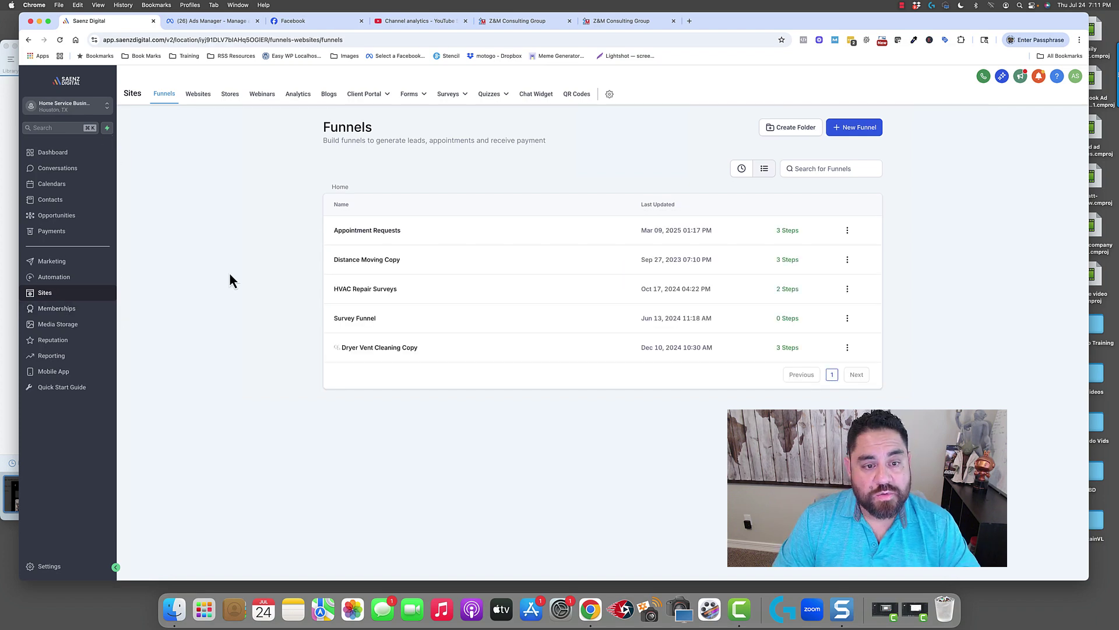
# Step: Open the Appointment Requests funnel, review its steps, and preview the Appointment Request page
pyautogui.click(368, 231)
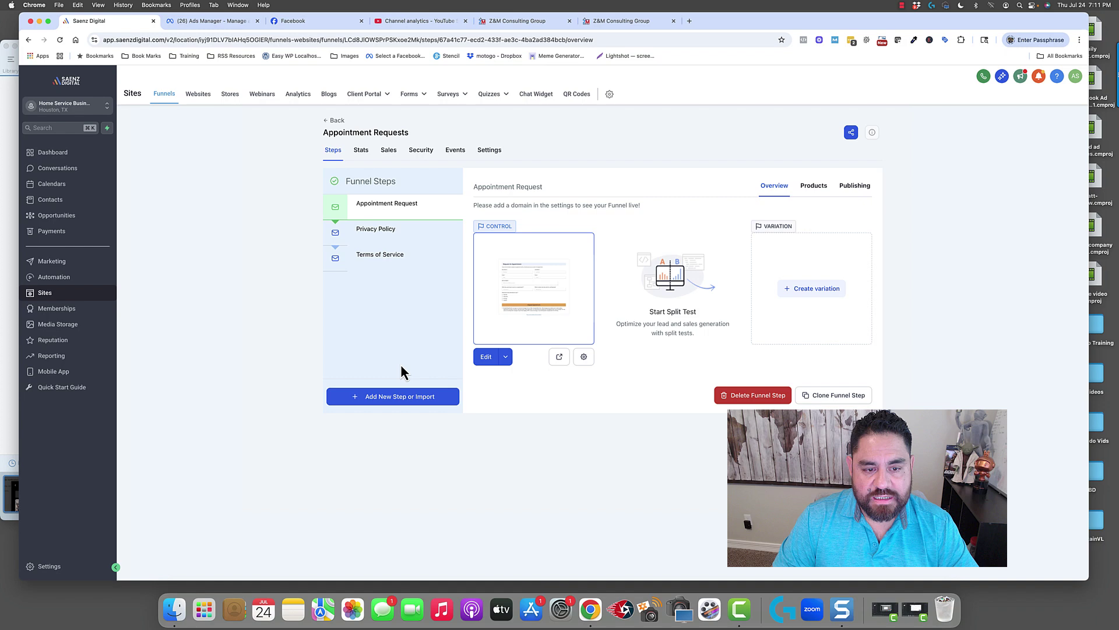
pyautogui.click(377, 233)
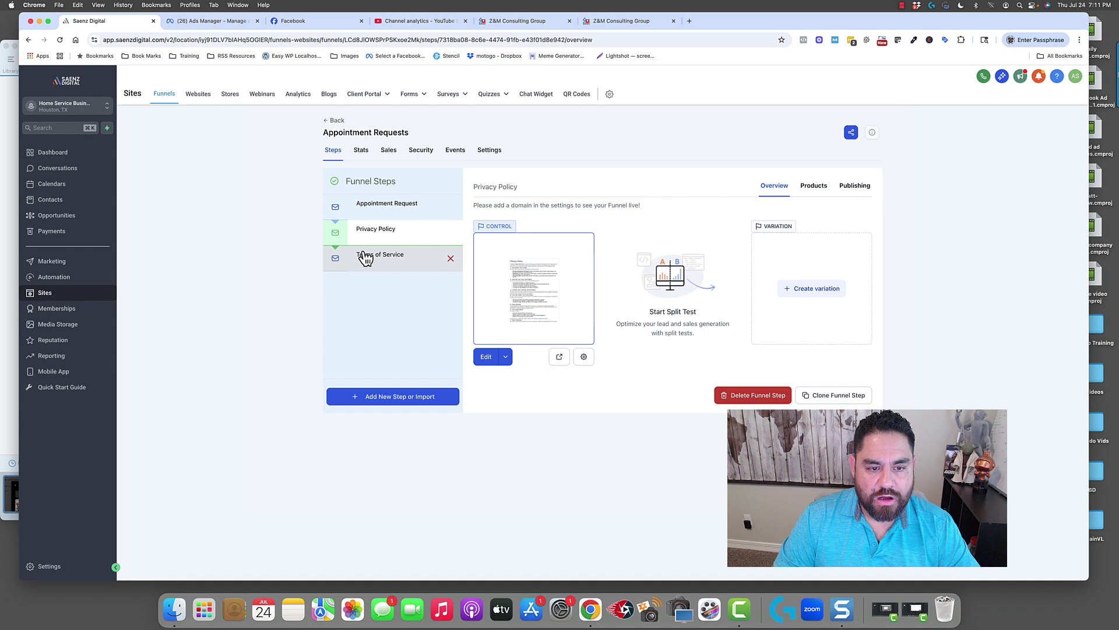
pyautogui.click(365, 255)
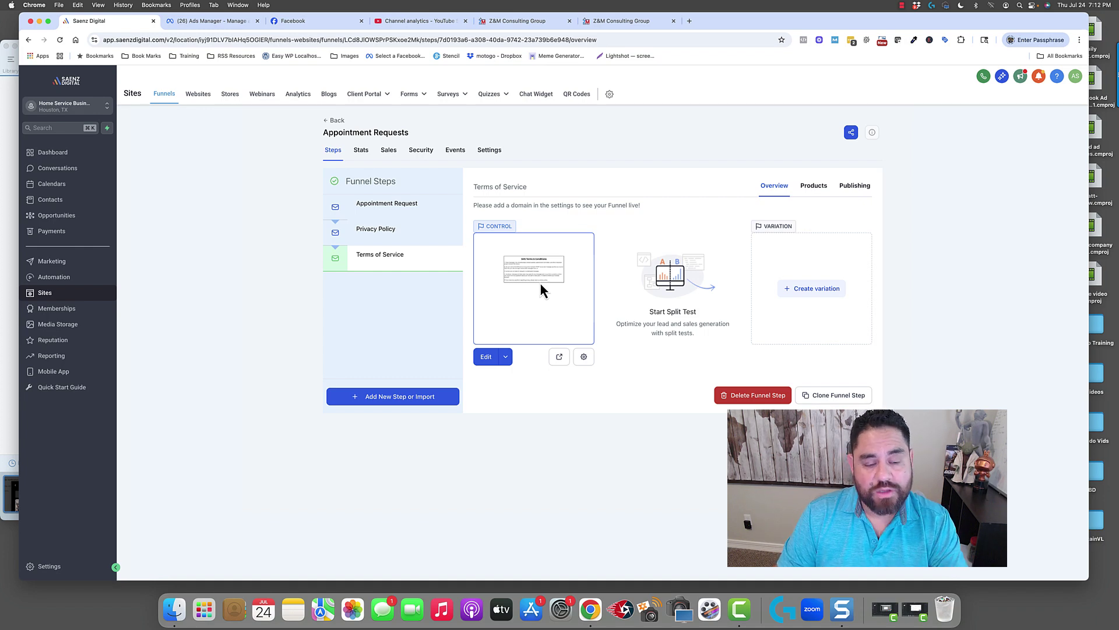
pyautogui.click(390, 207)
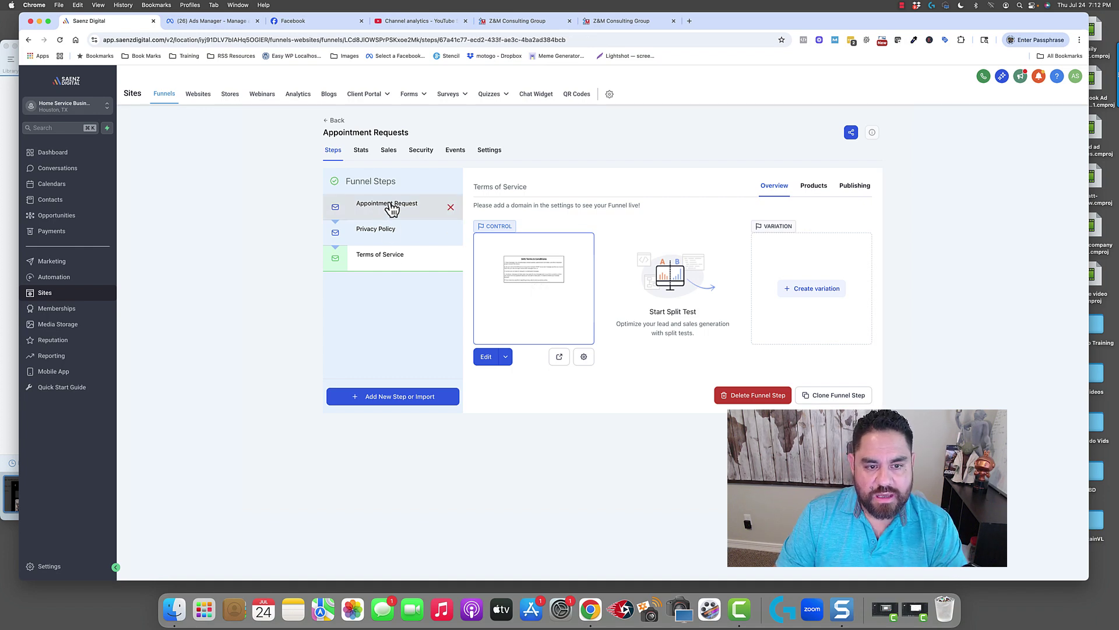
pyautogui.click(559, 357)
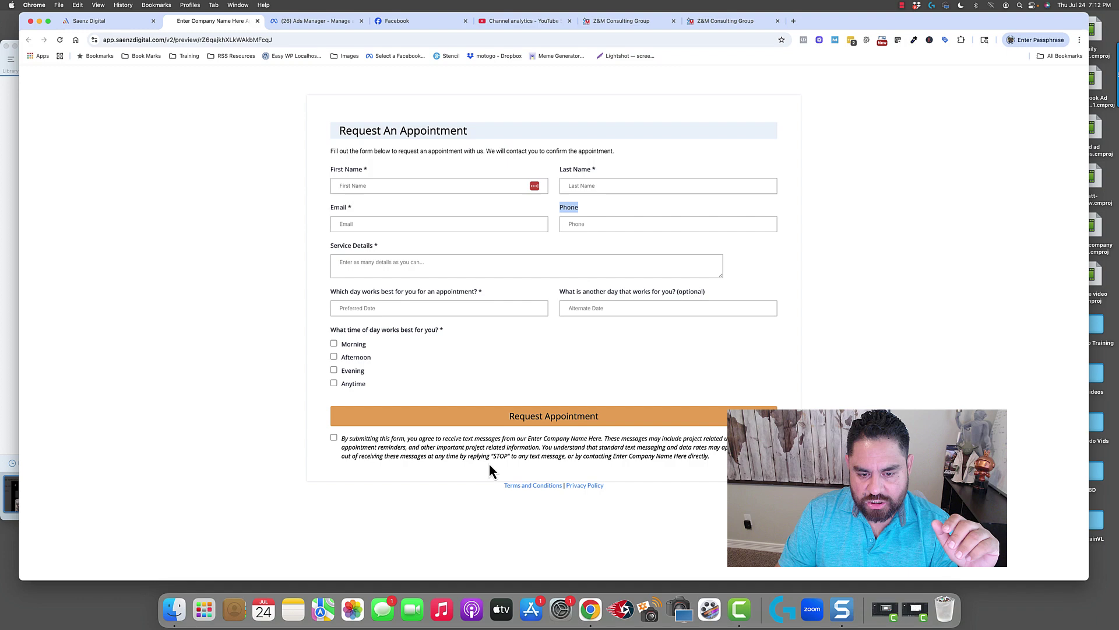
pyautogui.moveTo(341, 438); pyautogui.dragTo(642, 458)
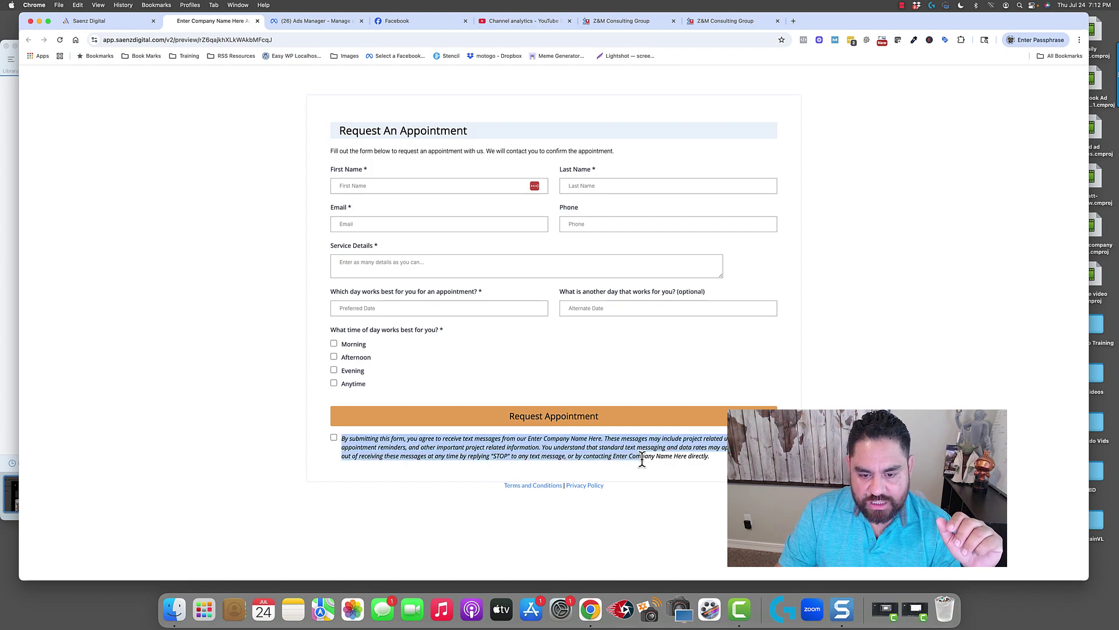
pyautogui.click(607, 480)
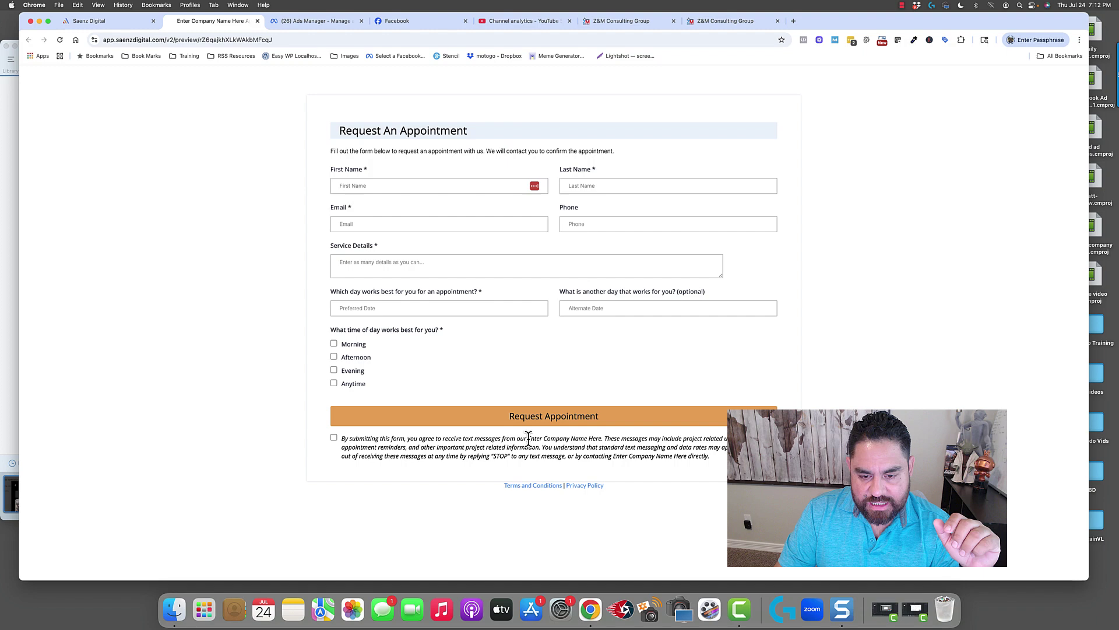
pyautogui.moveTo(528, 439); pyautogui.dragTo(597, 437)
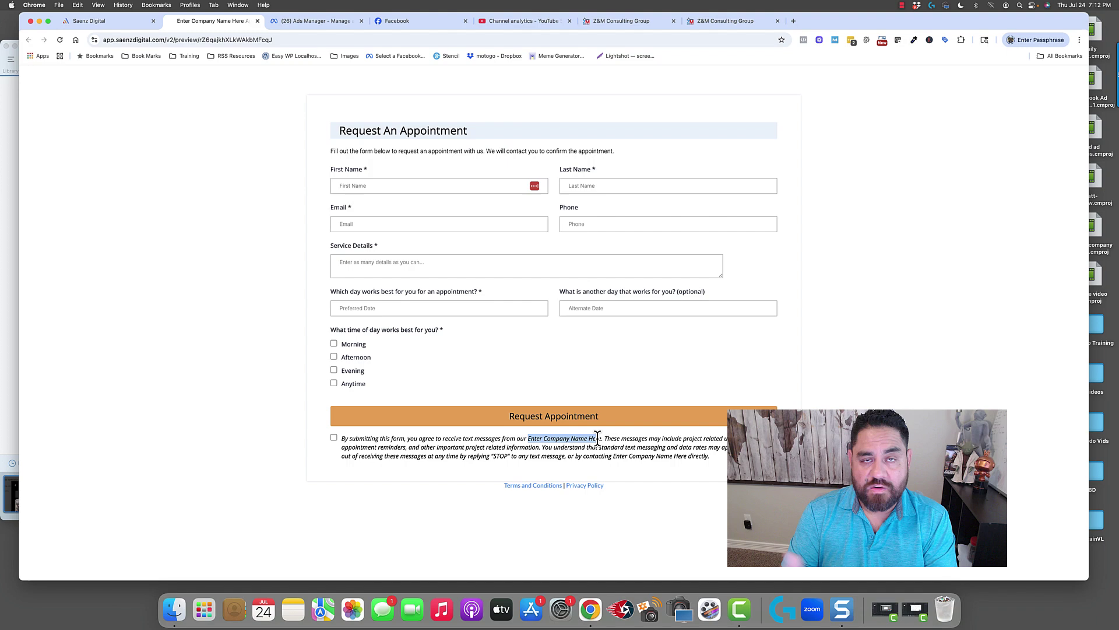
pyautogui.click(570, 440)
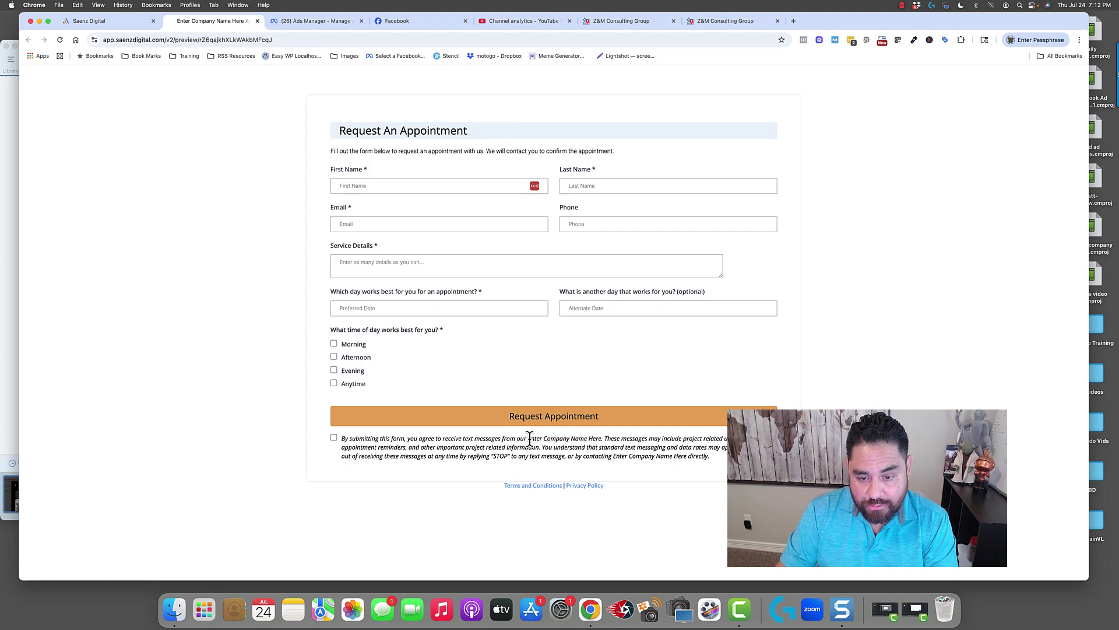
pyautogui.moveTo(528, 438); pyautogui.dragTo(559, 438)
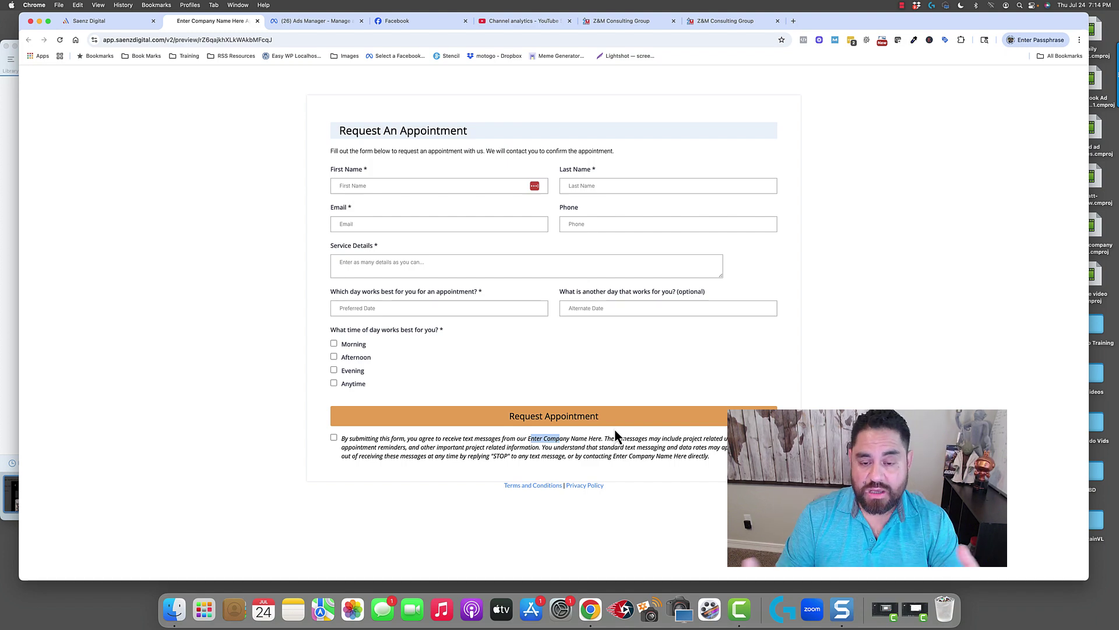
# Step: Return from the form preview to the main Saenz Digital HighLevel tab
pyautogui.click(138, 22)
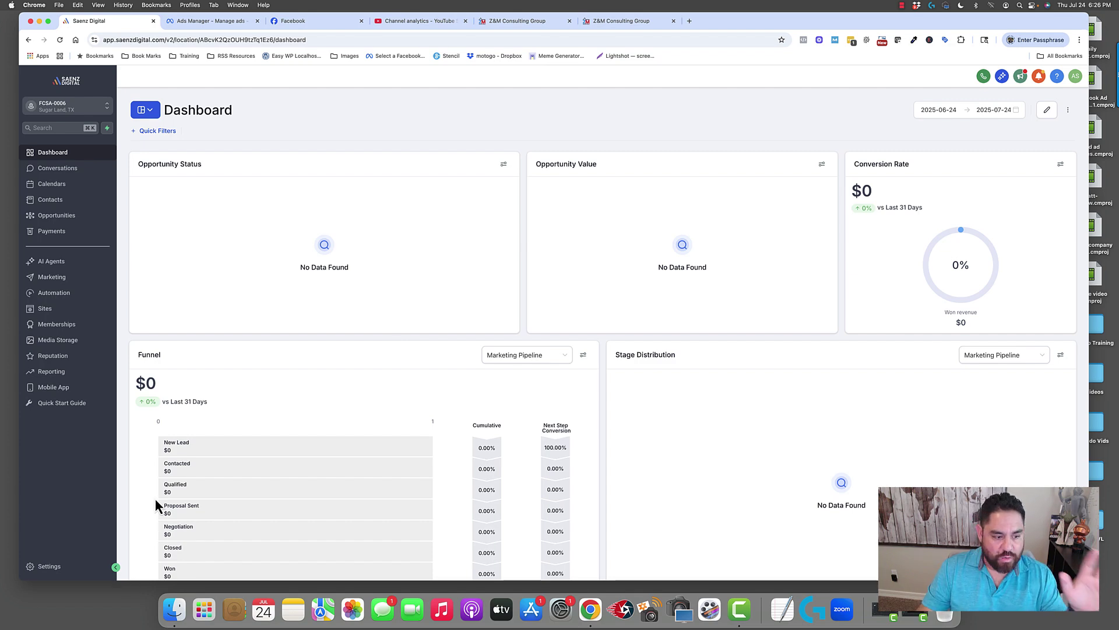
# Step: Go to Phone Numbers > Manage Numbers in Settings and bring up the Add Number choices
pyautogui.click(54, 569)
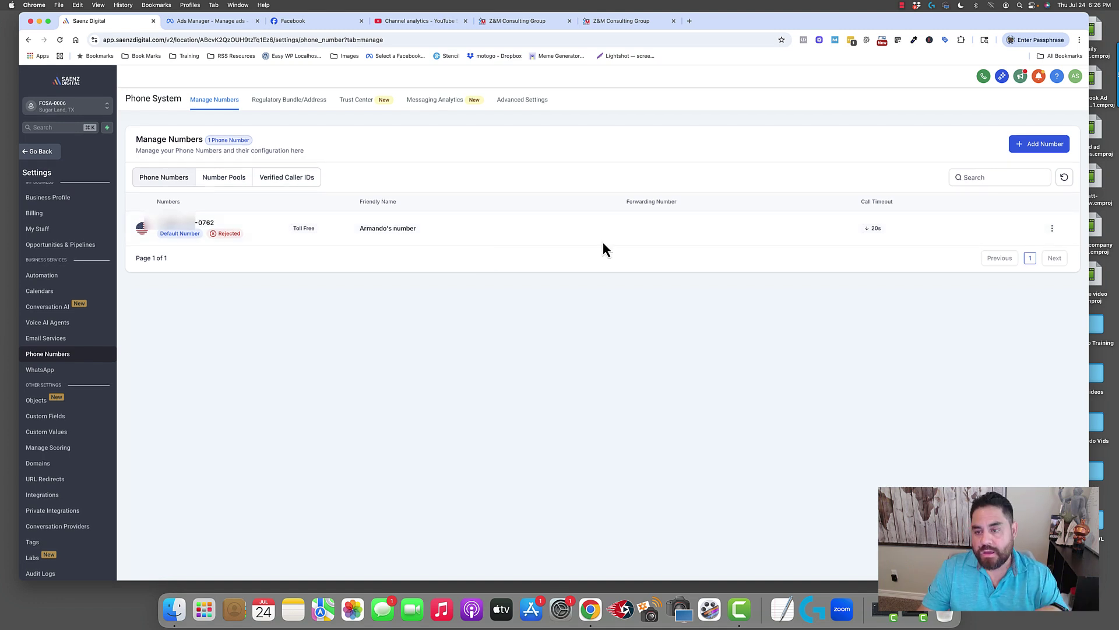
pyautogui.click(1038, 146)
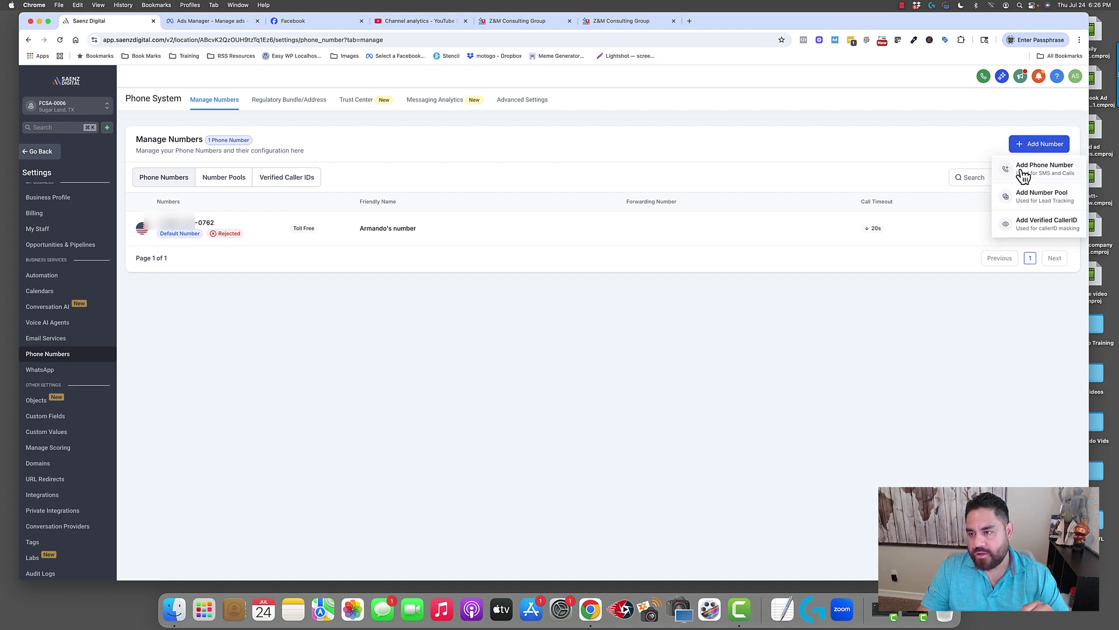
# Step: Start buying a number, filter out local numbers, and browse the $2.15 monthly toll-free list
pyautogui.click(1023, 169)
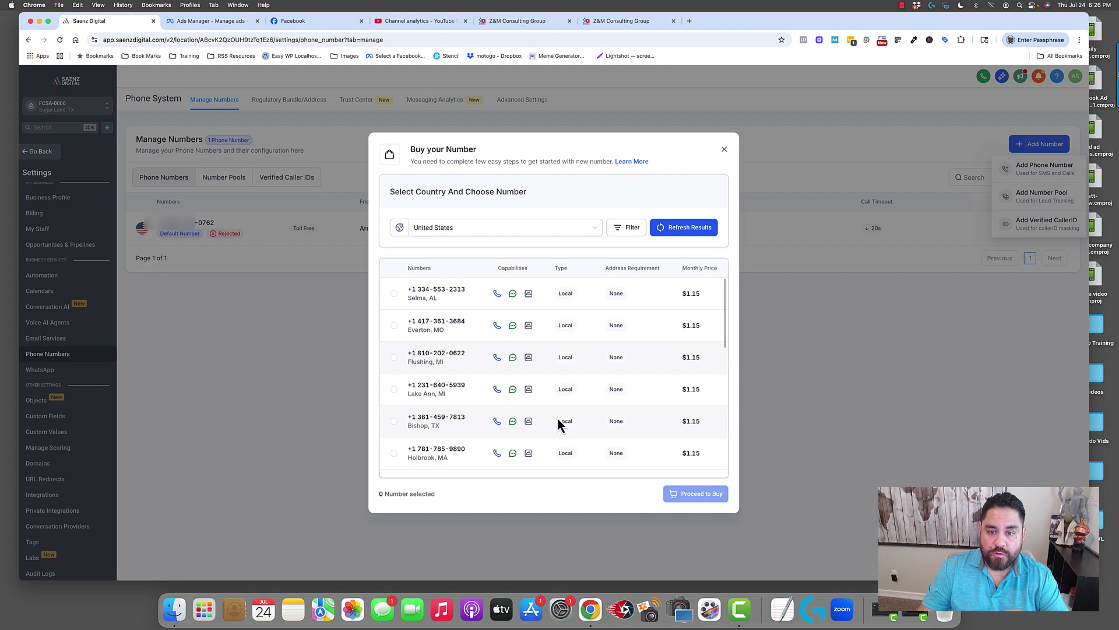
pyautogui.click(619, 231)
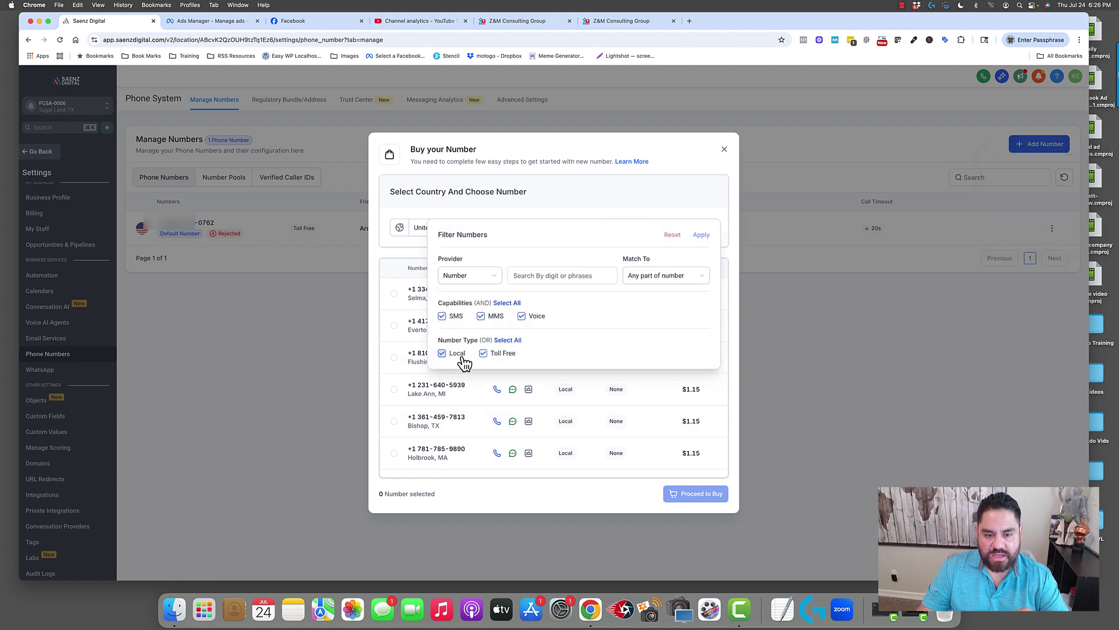
pyautogui.click(443, 353)
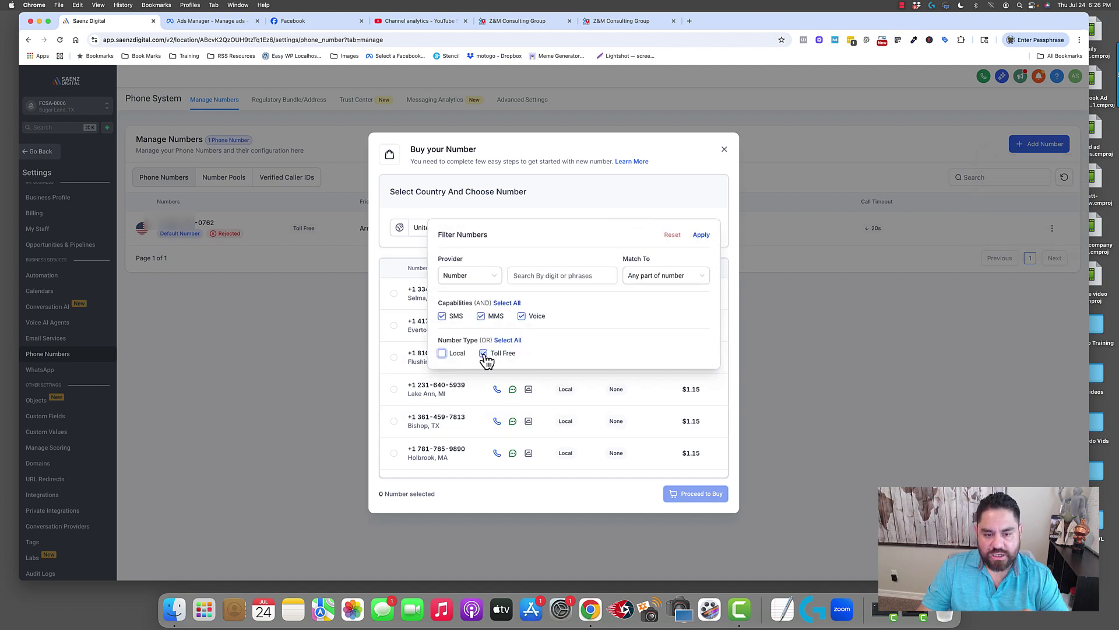
pyautogui.click(700, 235)
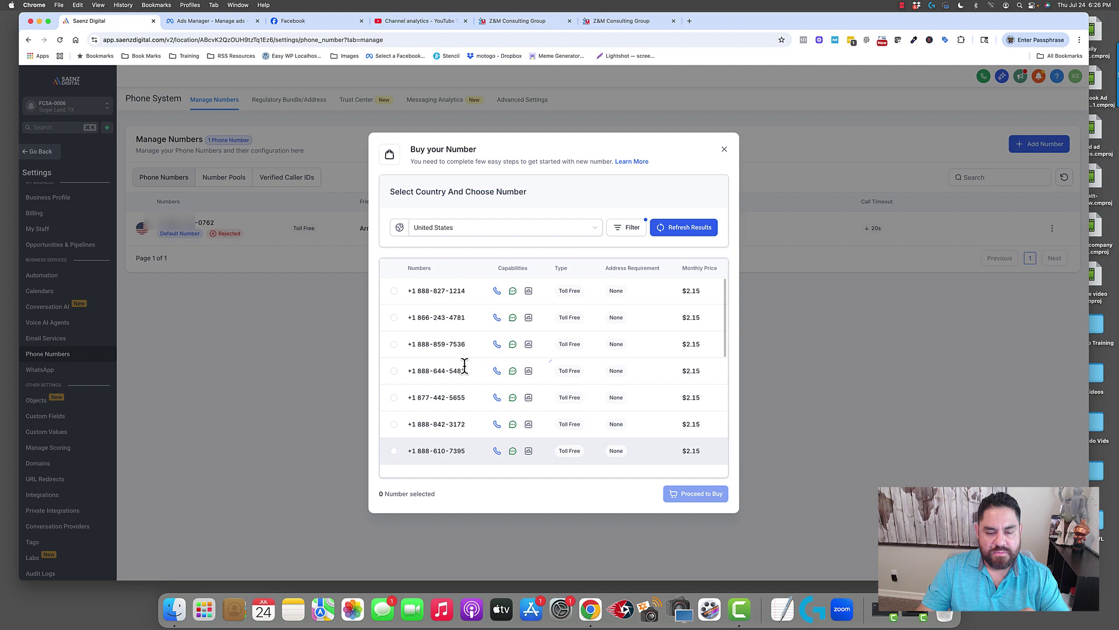
pyautogui.scroll(-3, 458, 369)
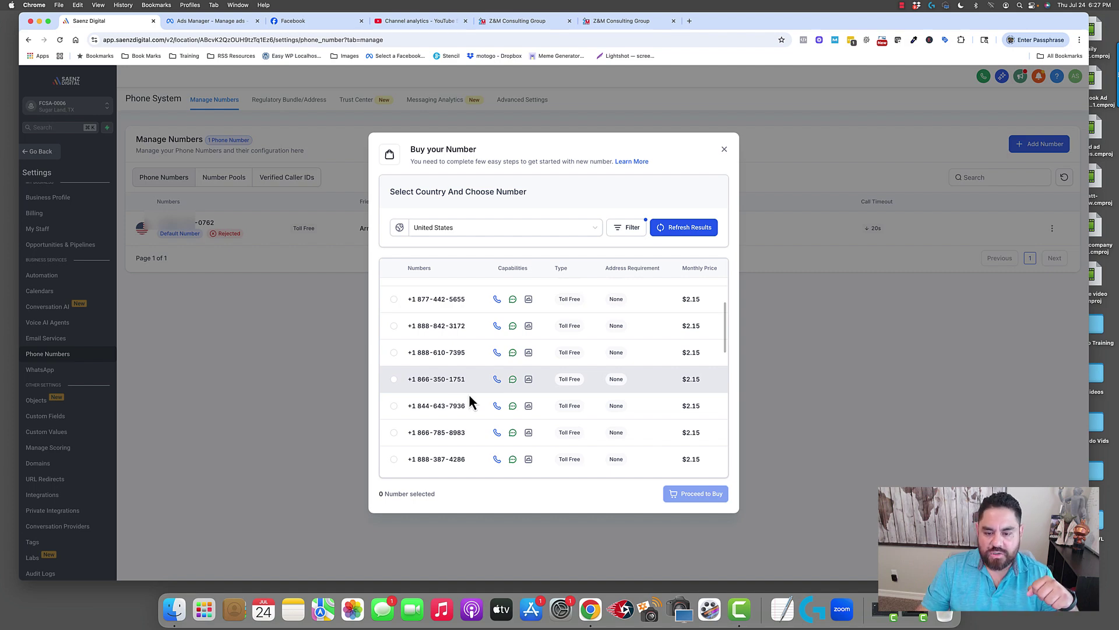
pyautogui.scroll(-1, 468, 393)
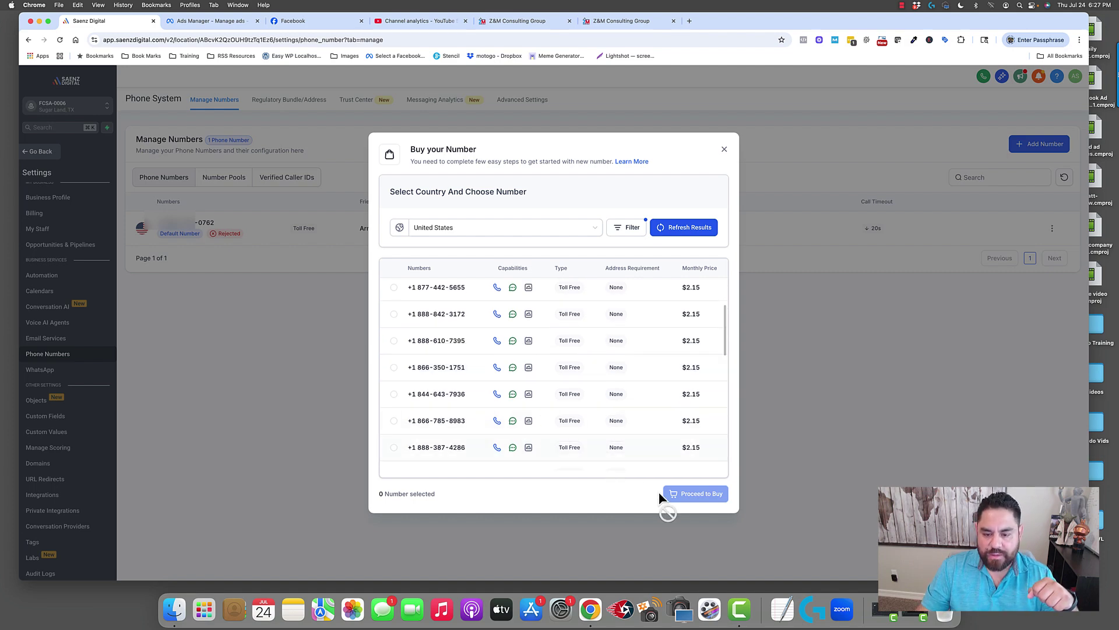
# Step: Close the purchase dialog and check the Rejected badge's error 30440 for insufficient opt-in
pyautogui.click(726, 150)
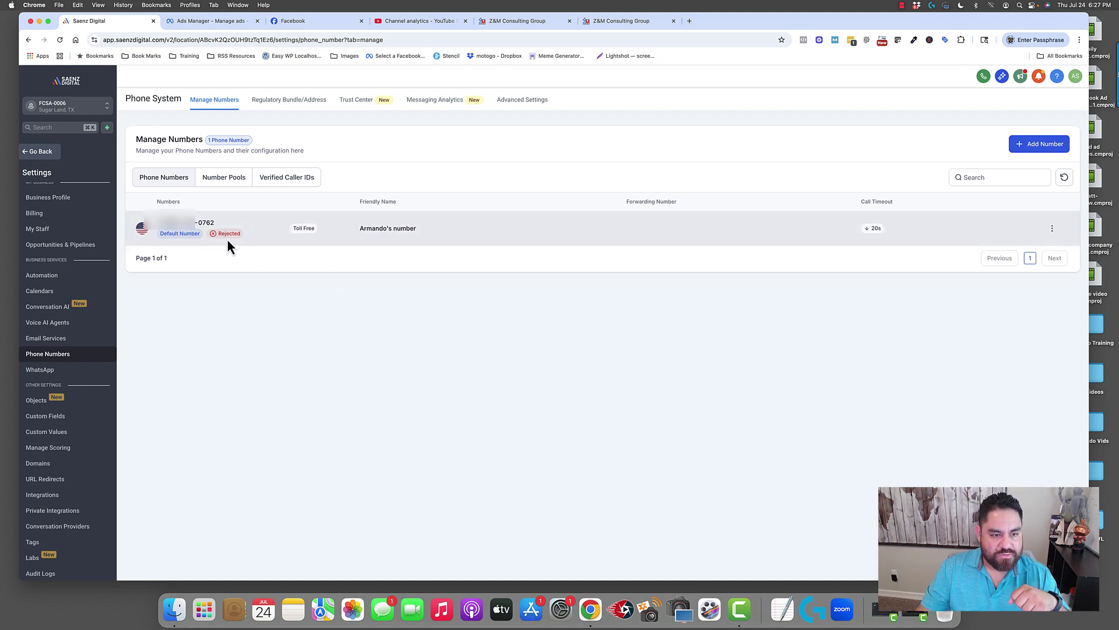
pyautogui.moveTo(230, 241)
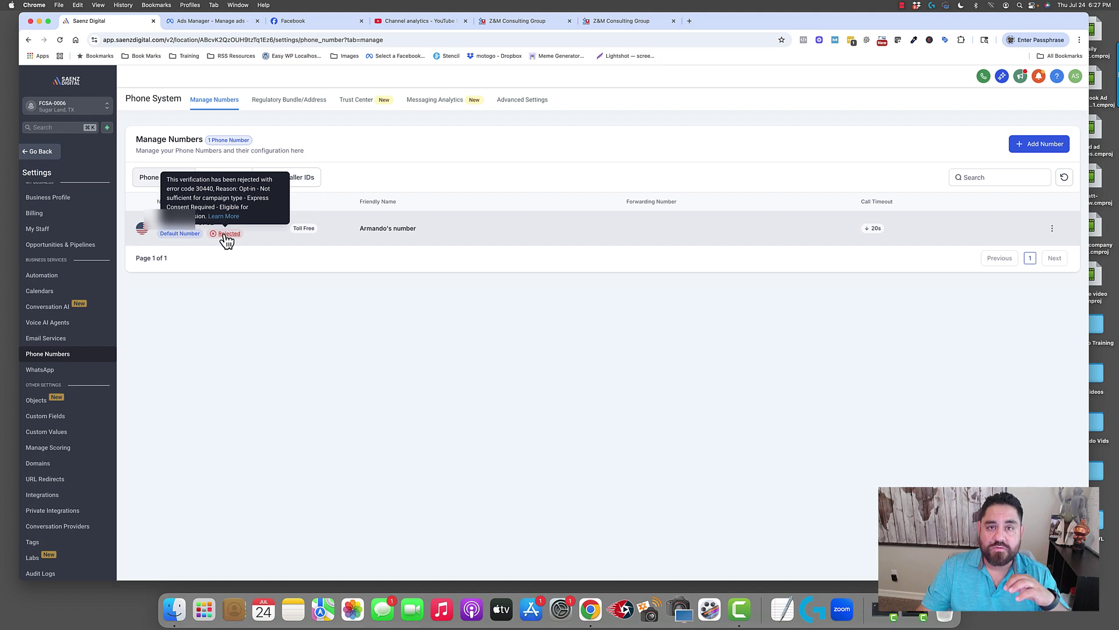
# Step: Open the number's toll-free verification form, review Step 1, and continue to Business location
pyautogui.click(226, 234)
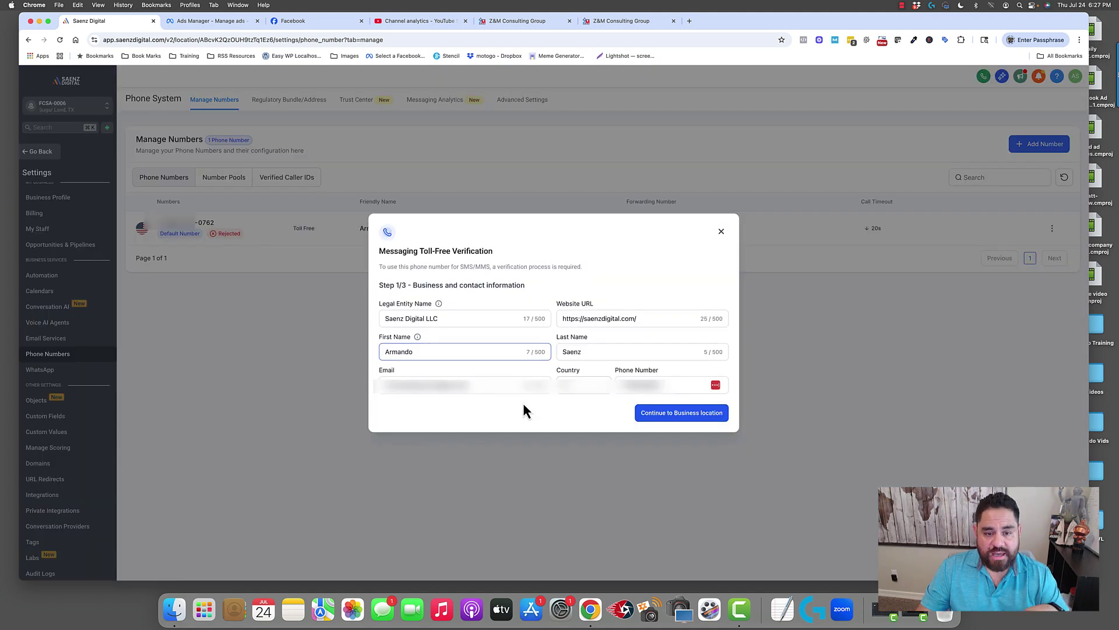
pyautogui.moveTo(390, 286); pyautogui.dragTo(493, 288)
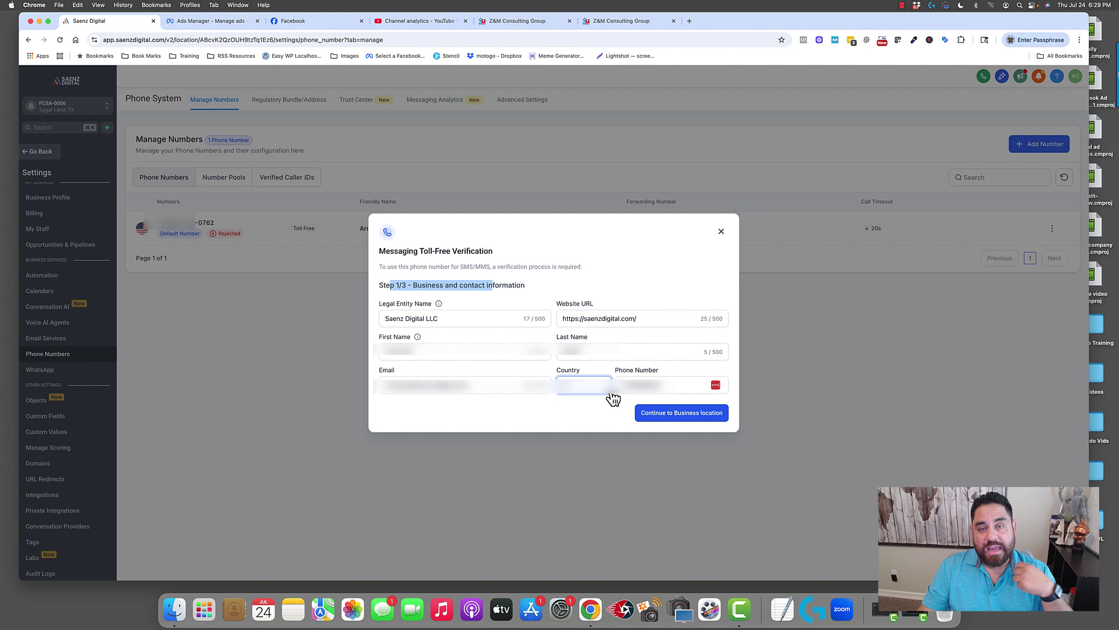
pyautogui.click(682, 414)
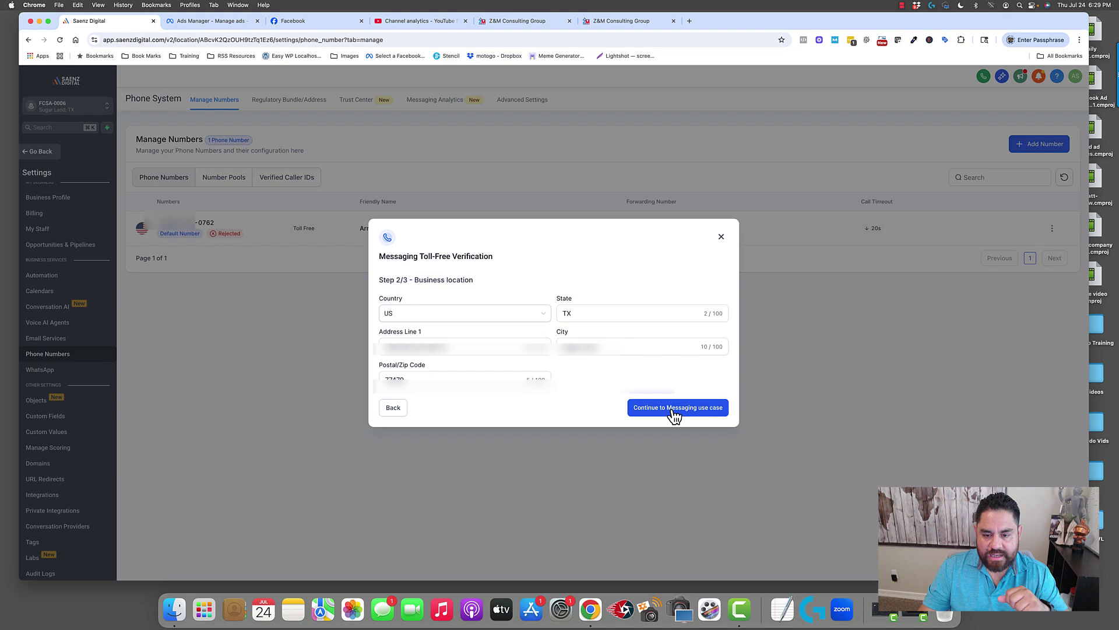
# Step: Advance to Step 3/3 and keep 1,000 monthly volume, Customer Care category, and Web Form opt-in
pyautogui.click(678, 411)
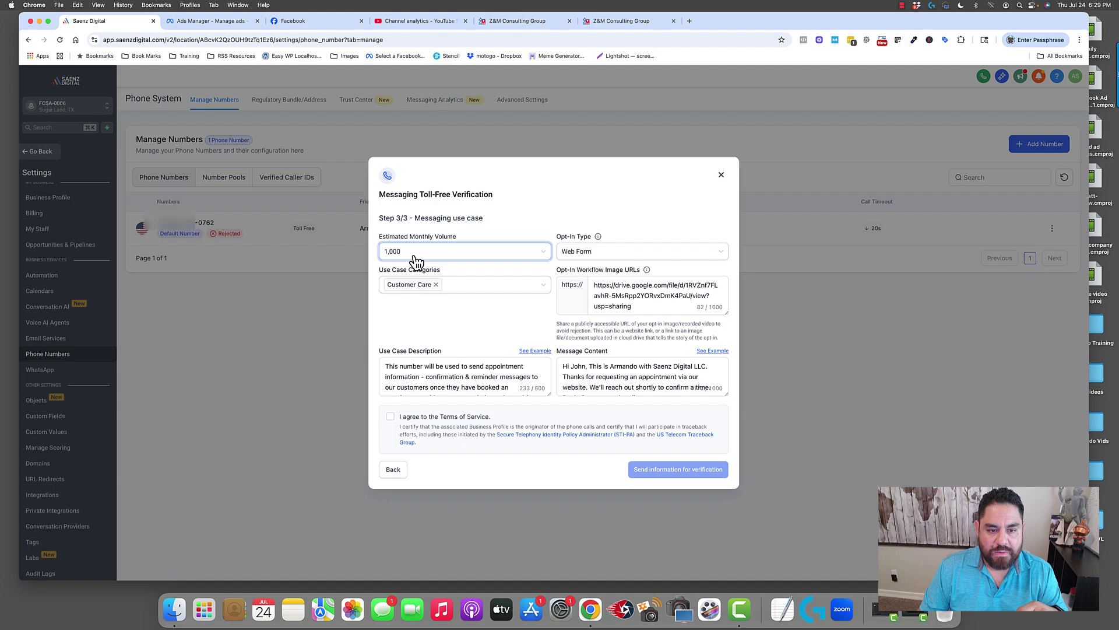
pyautogui.click(452, 255)
pyautogui.click(376, 298)
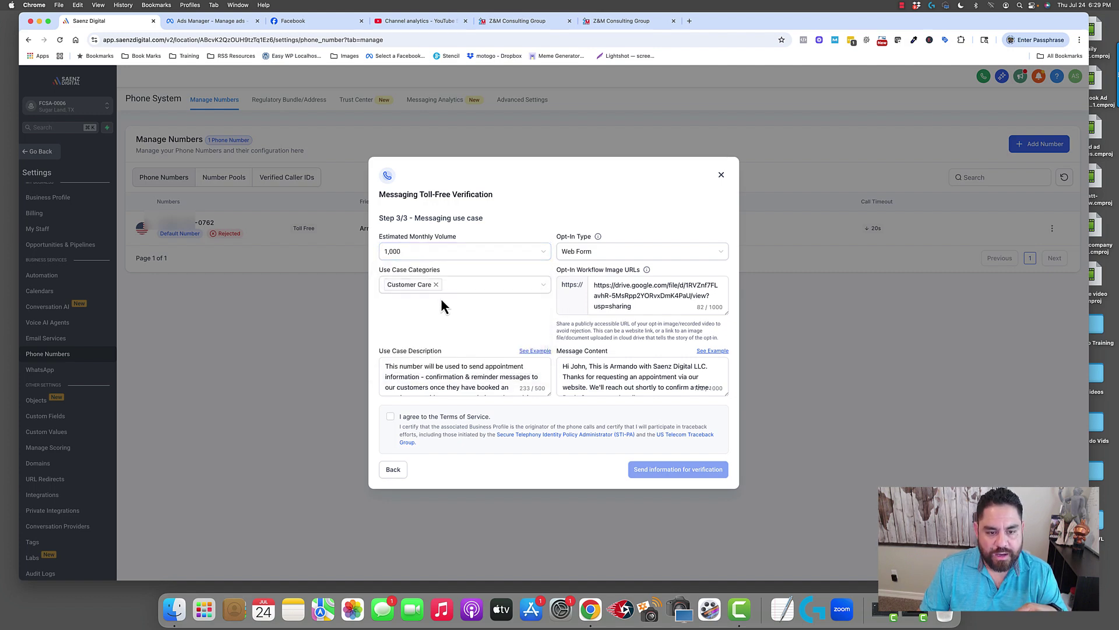
pyautogui.click(470, 288)
pyautogui.click(470, 288)
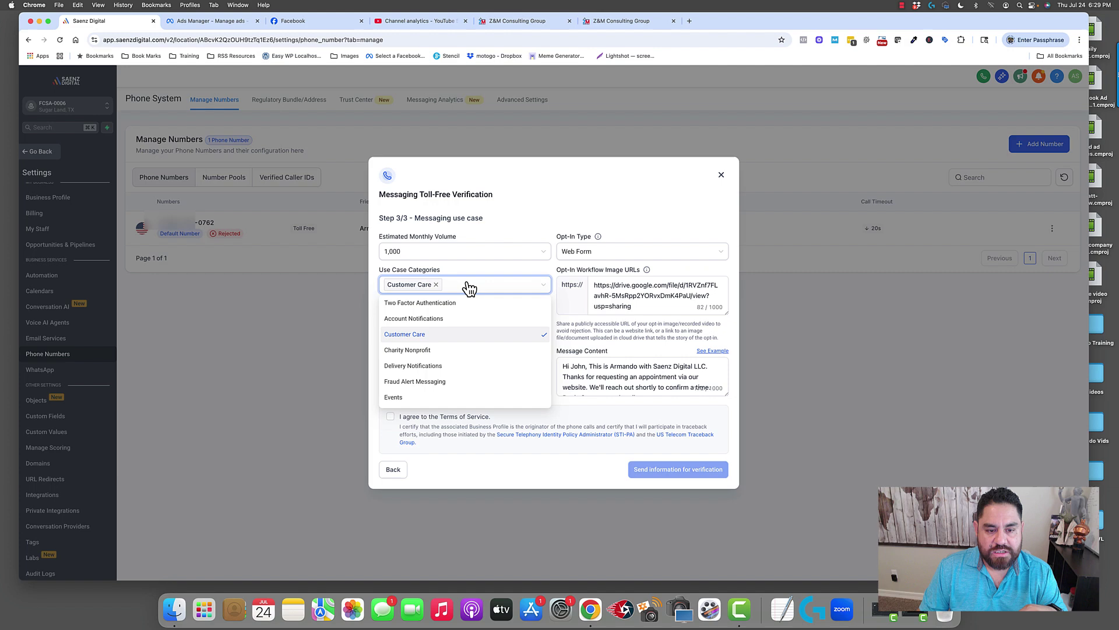
pyautogui.click(376, 317)
pyautogui.click(632, 252)
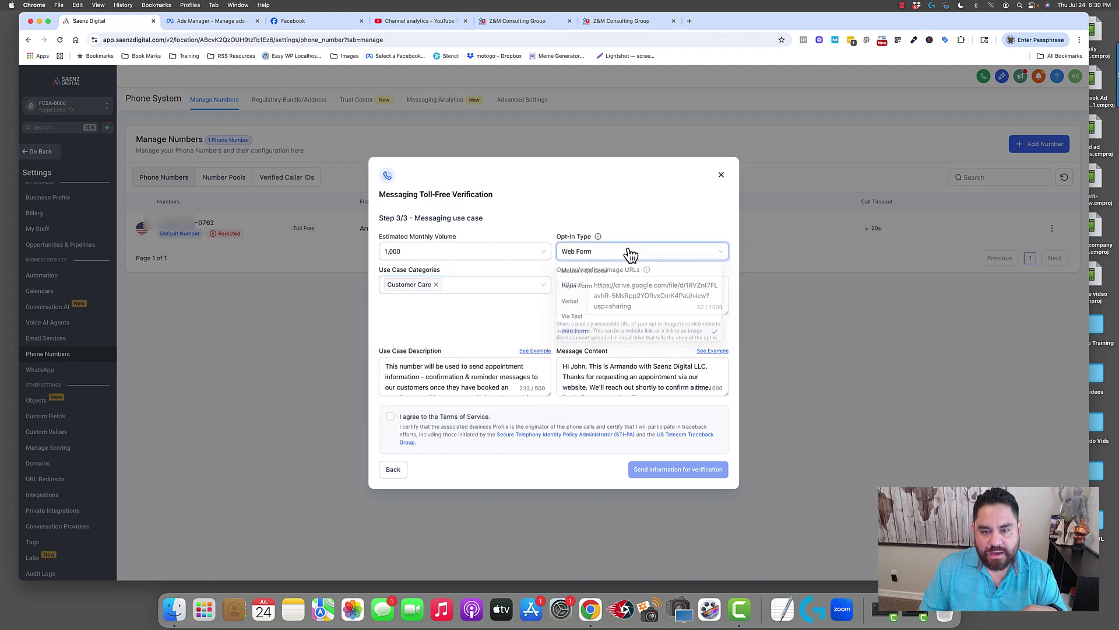
pyautogui.click(576, 326)
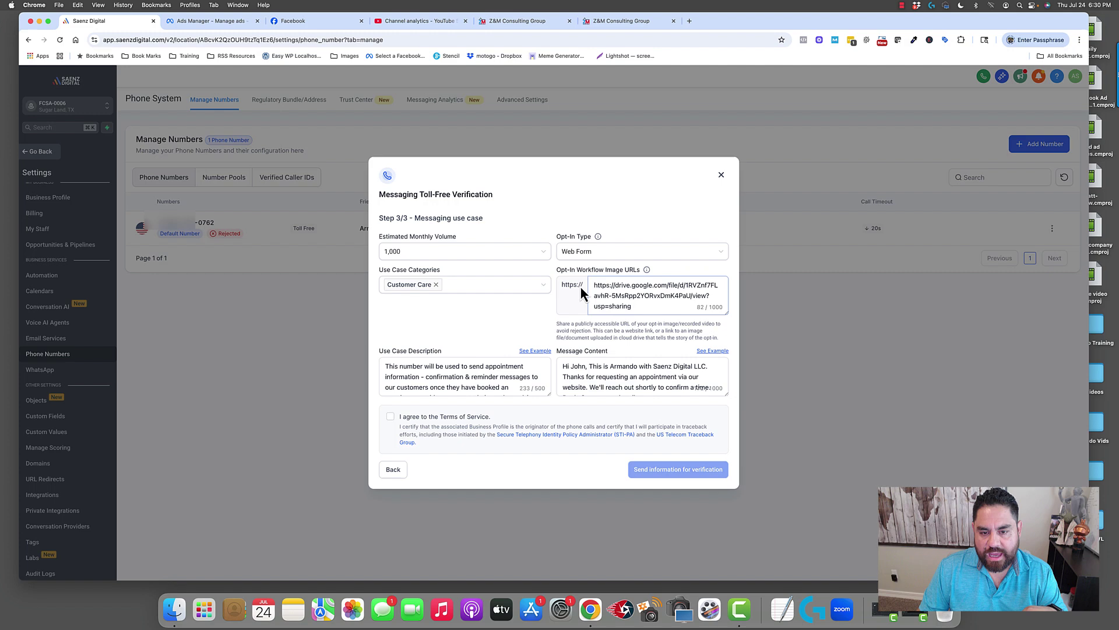
# Step: Select the full opt-in workflow image link and bring up Chrome's menu
pyautogui.moveTo(558, 269); pyautogui.dragTo(633, 267)
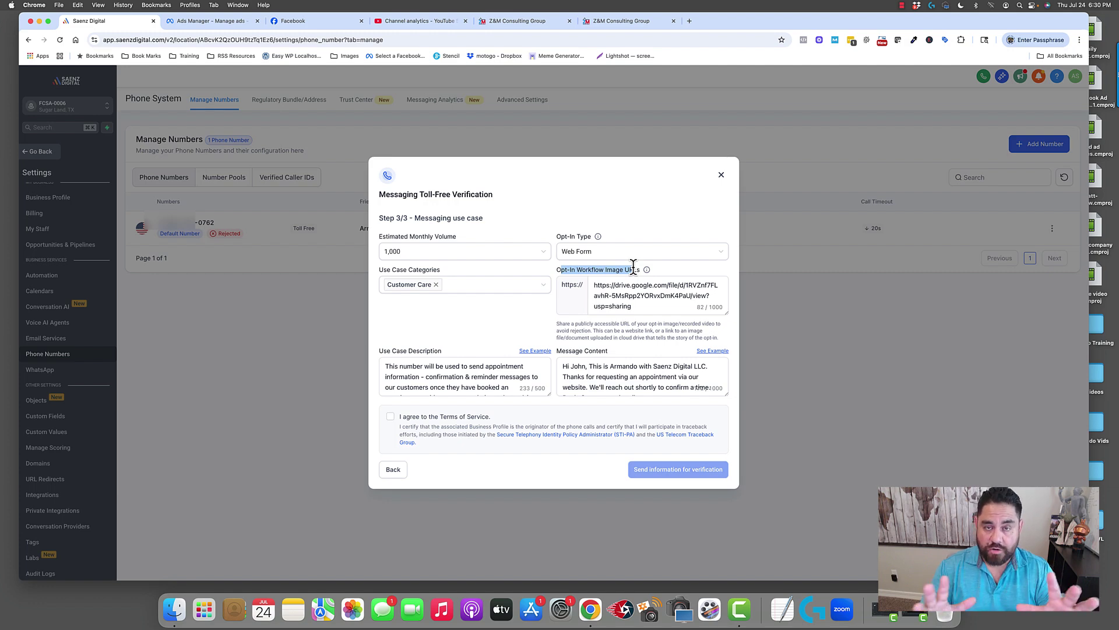
pyautogui.moveTo(638, 306); pyautogui.dragTo(590, 286)
pyautogui.press('cmd+c')
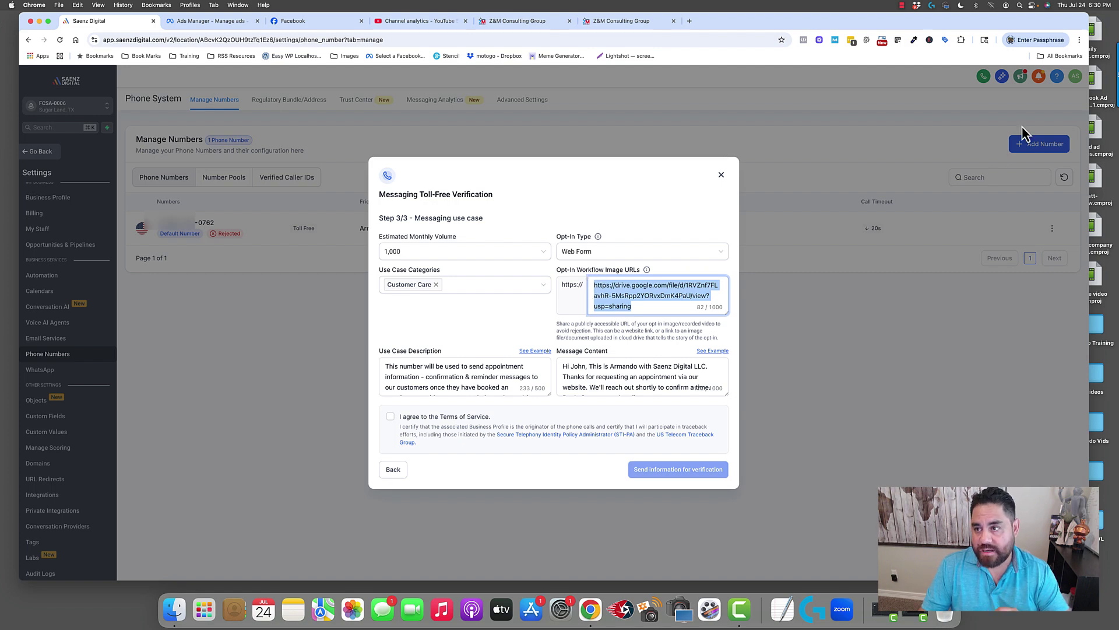
pyautogui.click(1080, 40)
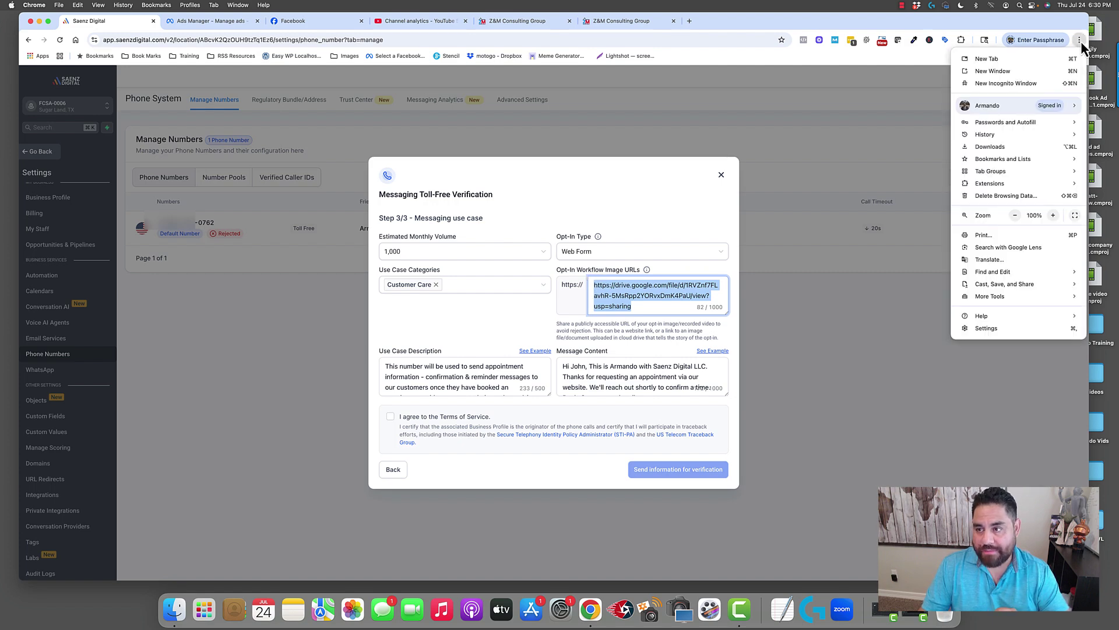
pyautogui.click(1023, 85)
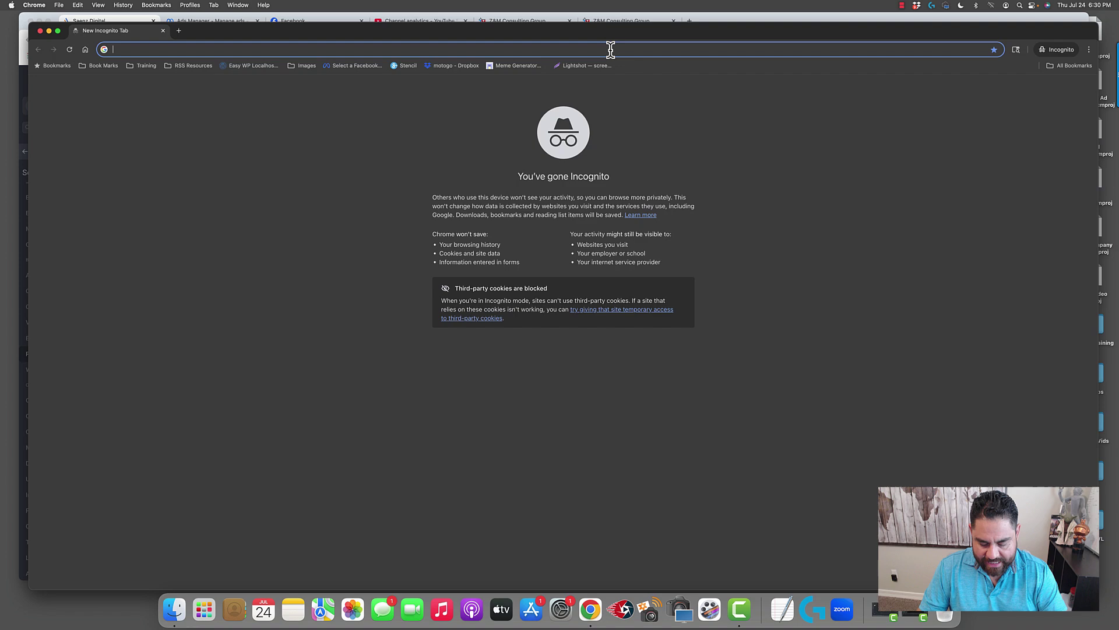
pyautogui.press('cmd+v')
pyautogui.press('Return')
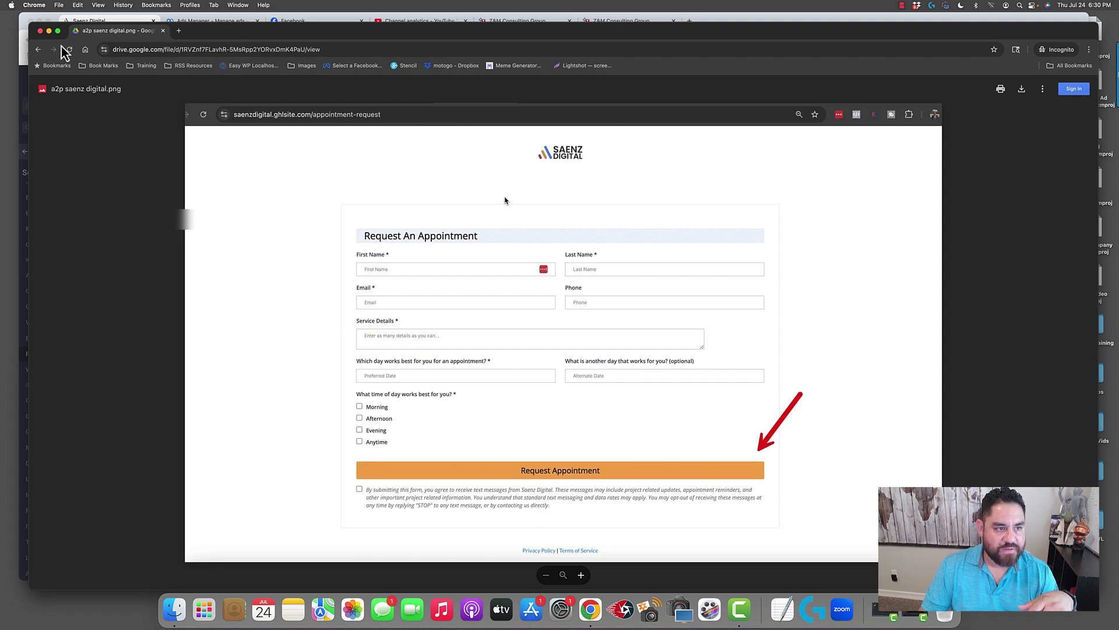
pyautogui.click(40, 31)
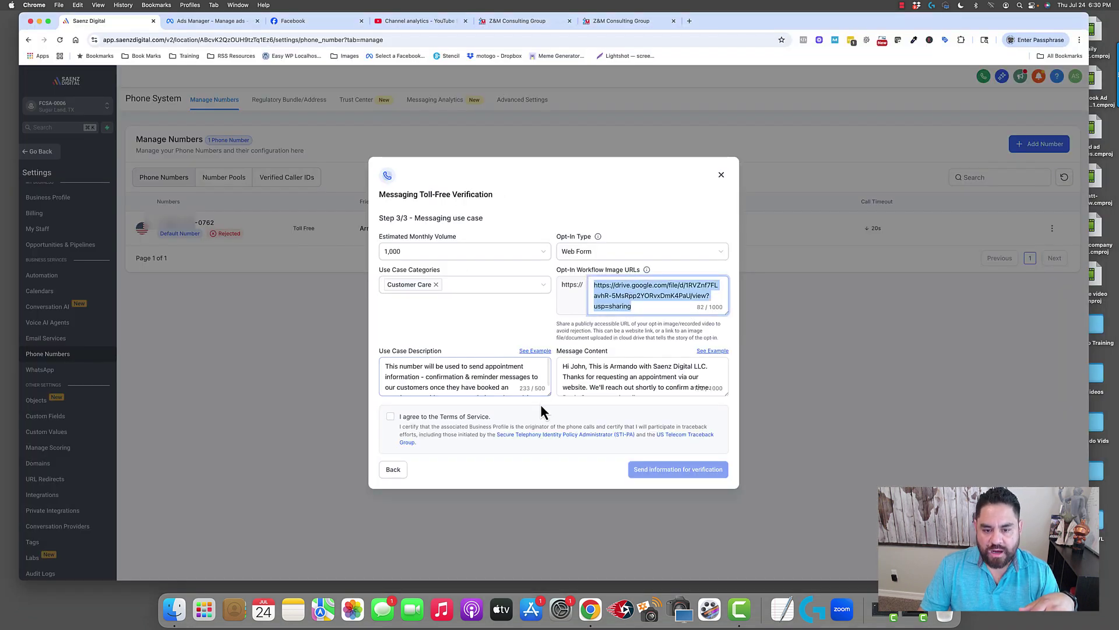
# Step: Expand the description and message boxes, then review the message's Saenz Digital LLC name and opt-out line
pyautogui.moveTo(548, 395); pyautogui.dragTo(550, 425)
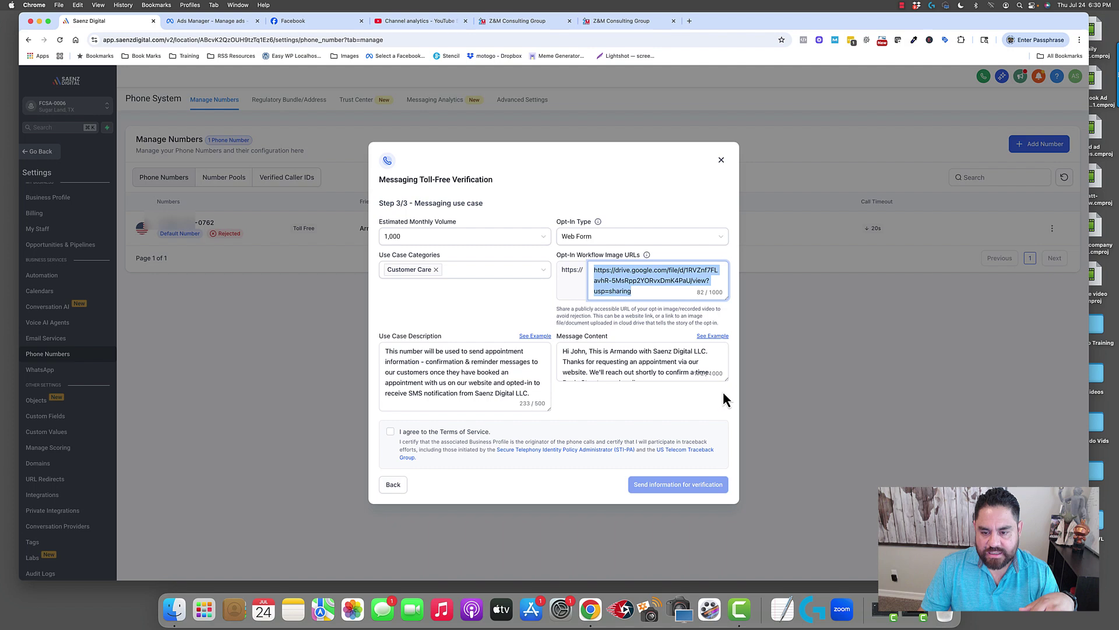
pyautogui.moveTo(726, 380); pyautogui.dragTo(726, 416)
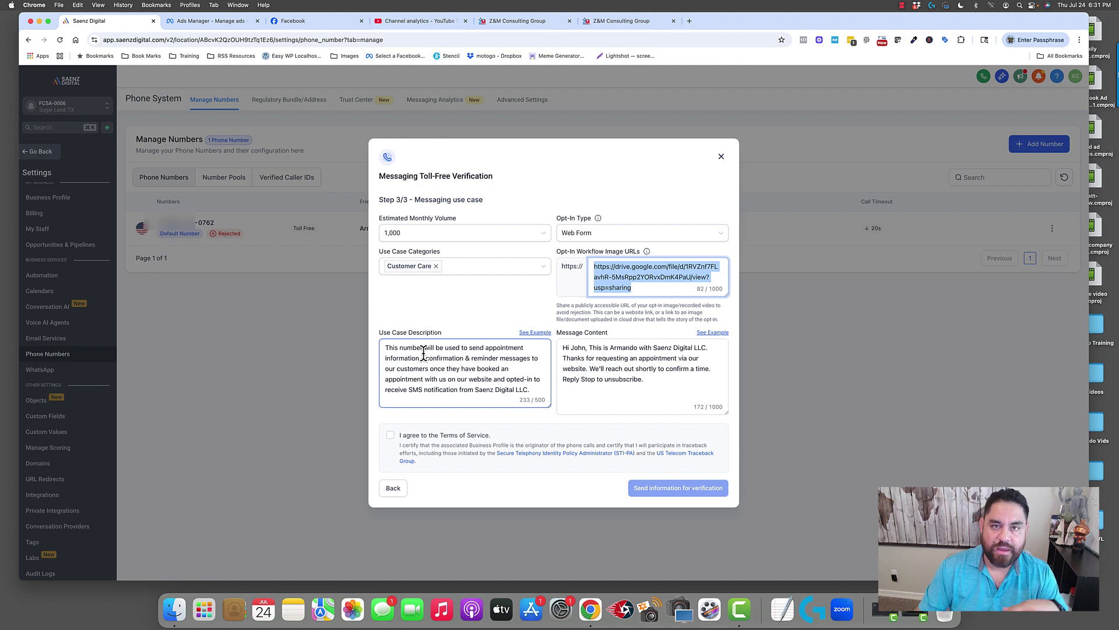
pyautogui.click(561, 397)
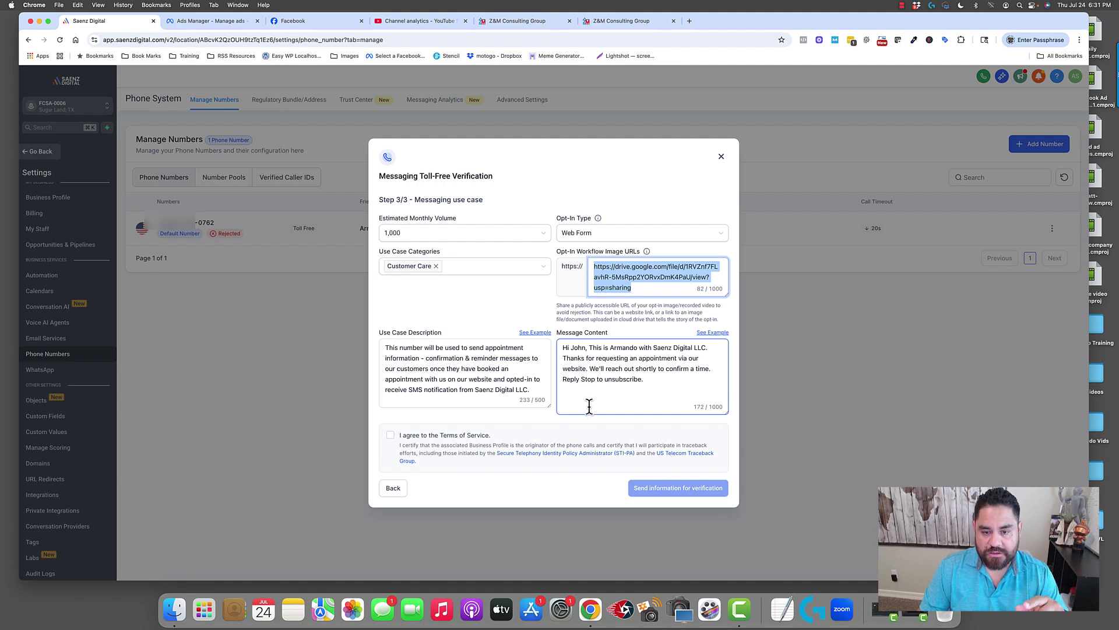
pyautogui.click(559, 332)
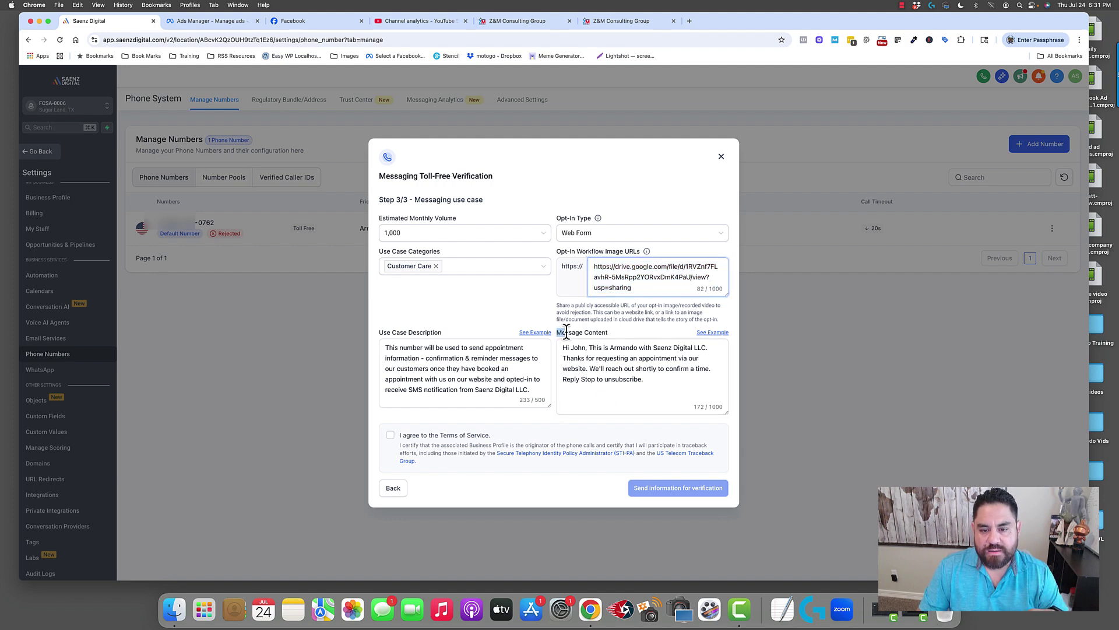
pyautogui.tripleClick(559, 332)
pyautogui.click(623, 386)
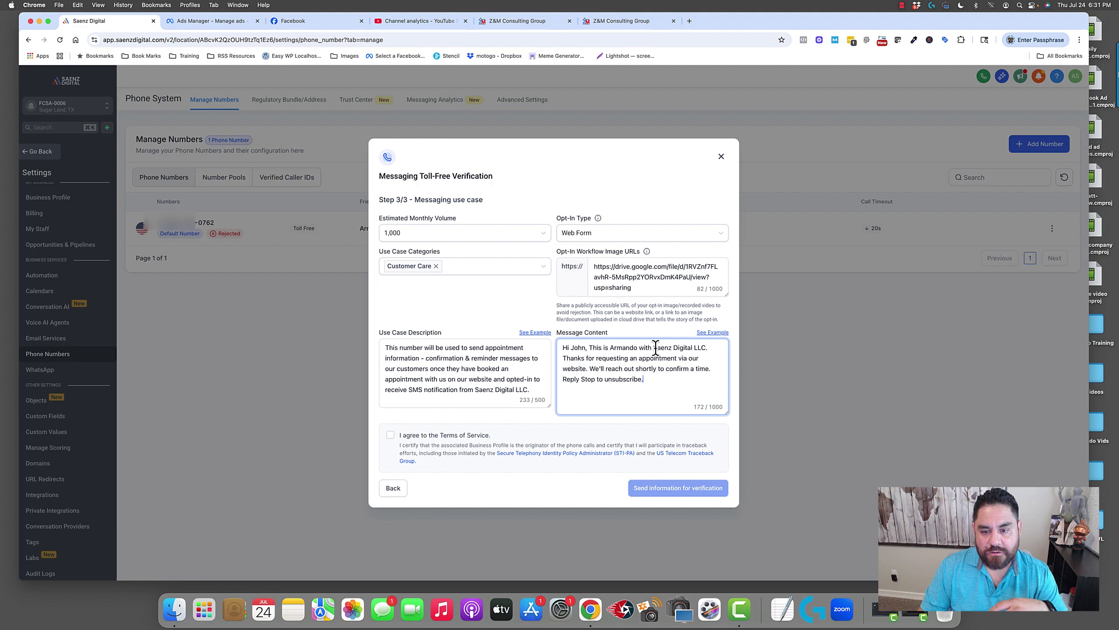
pyautogui.moveTo(653, 348); pyautogui.dragTo(706, 348)
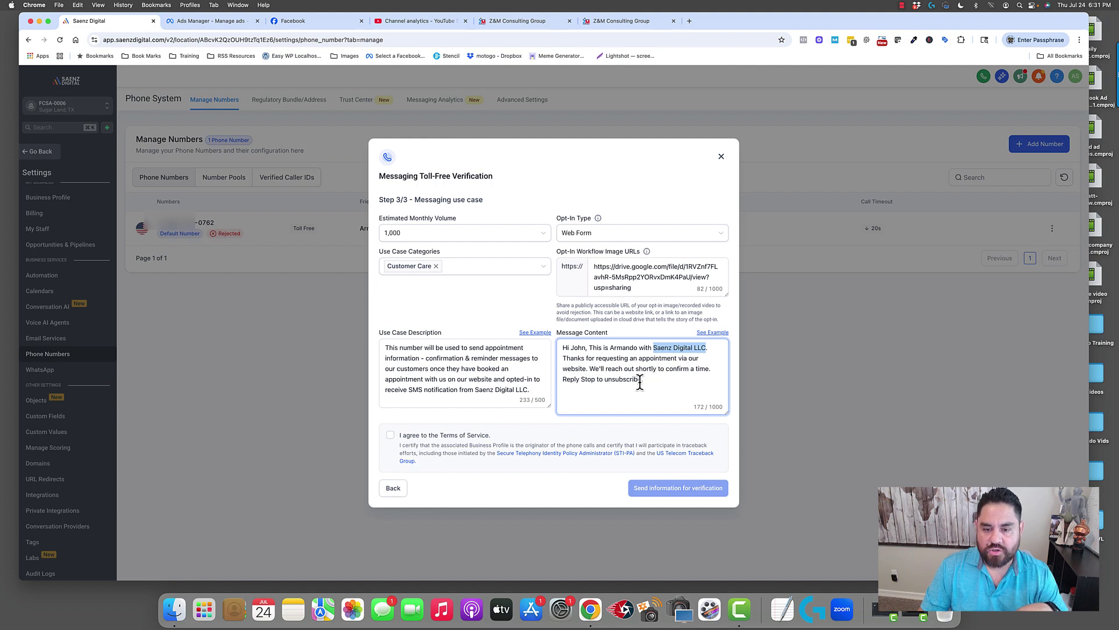
pyautogui.moveTo(644, 379); pyautogui.dragTo(615, 369)
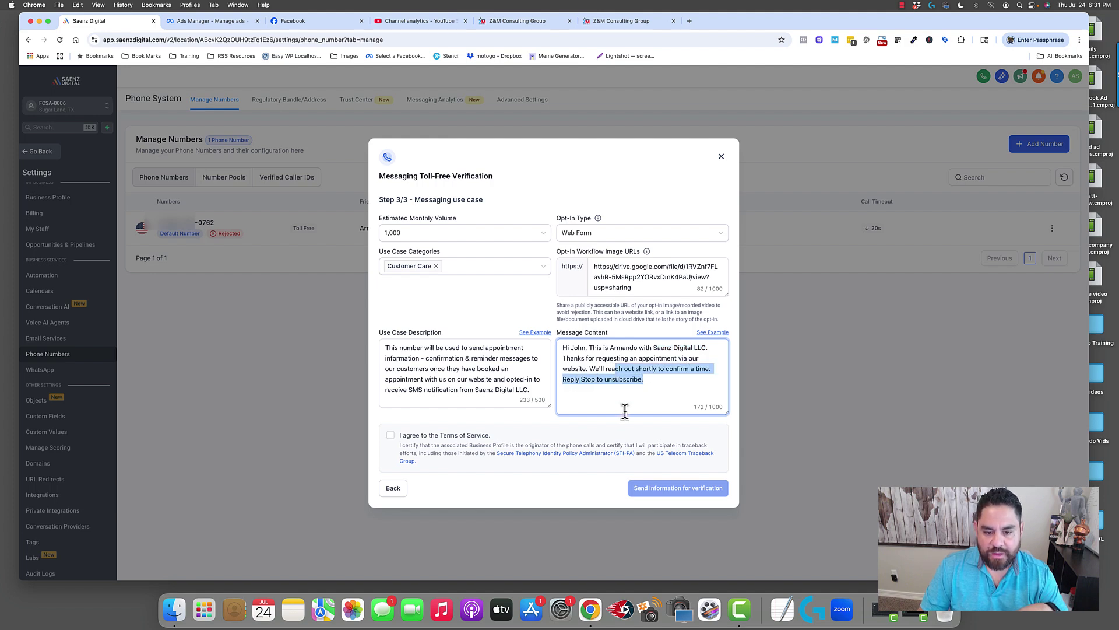
pyautogui.click(648, 380)
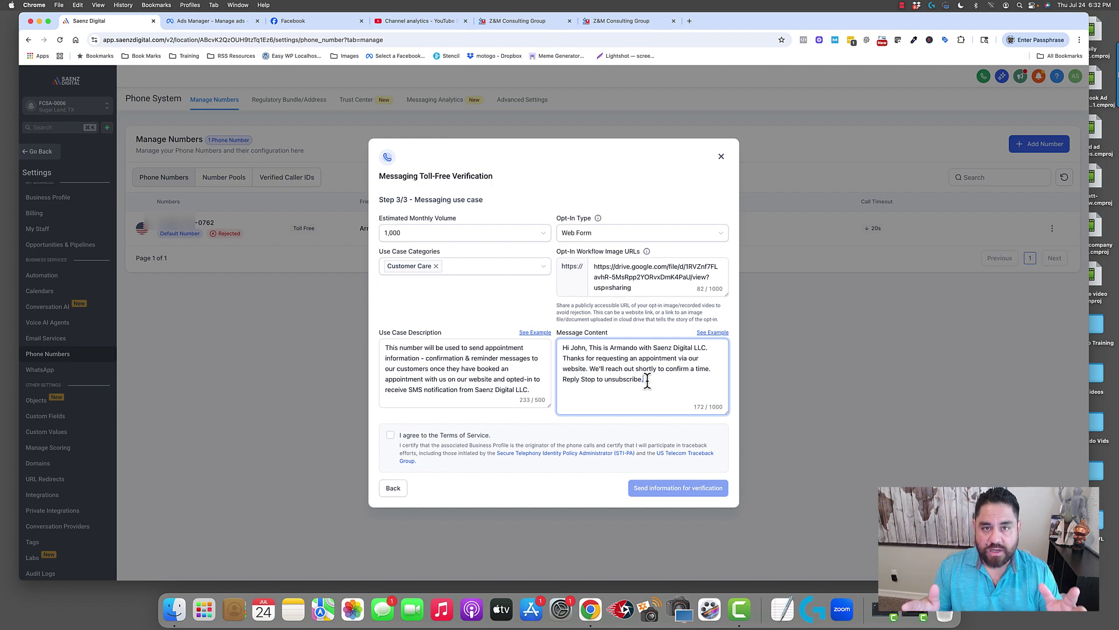
# Step: Agree to the Terms of Service and send the form's information for verification
pyautogui.click(390, 435)
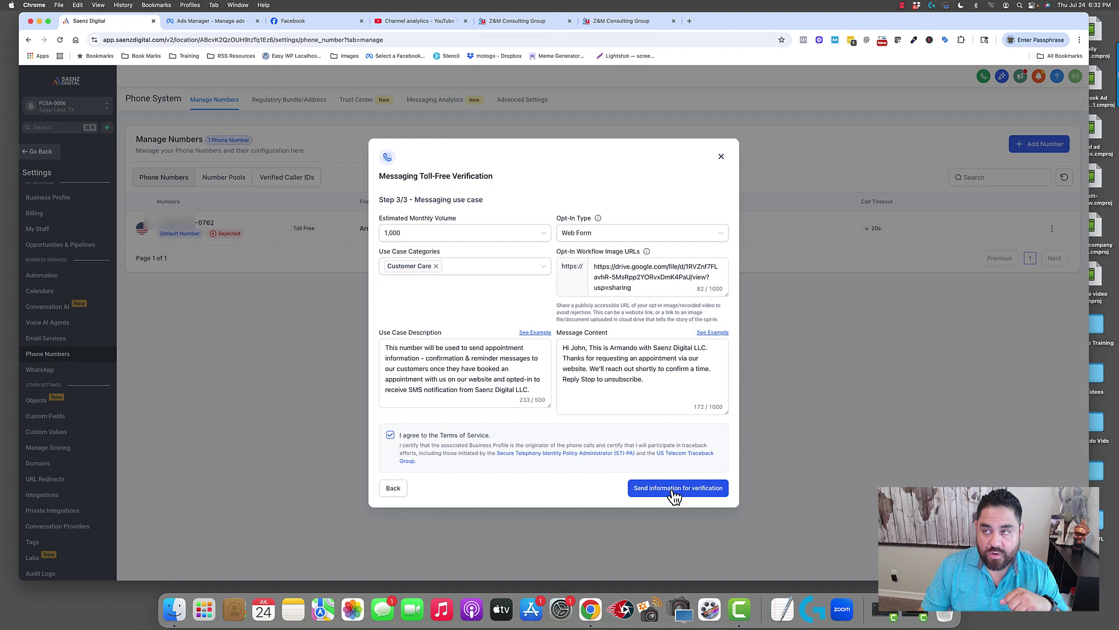
pyautogui.click(675, 495)
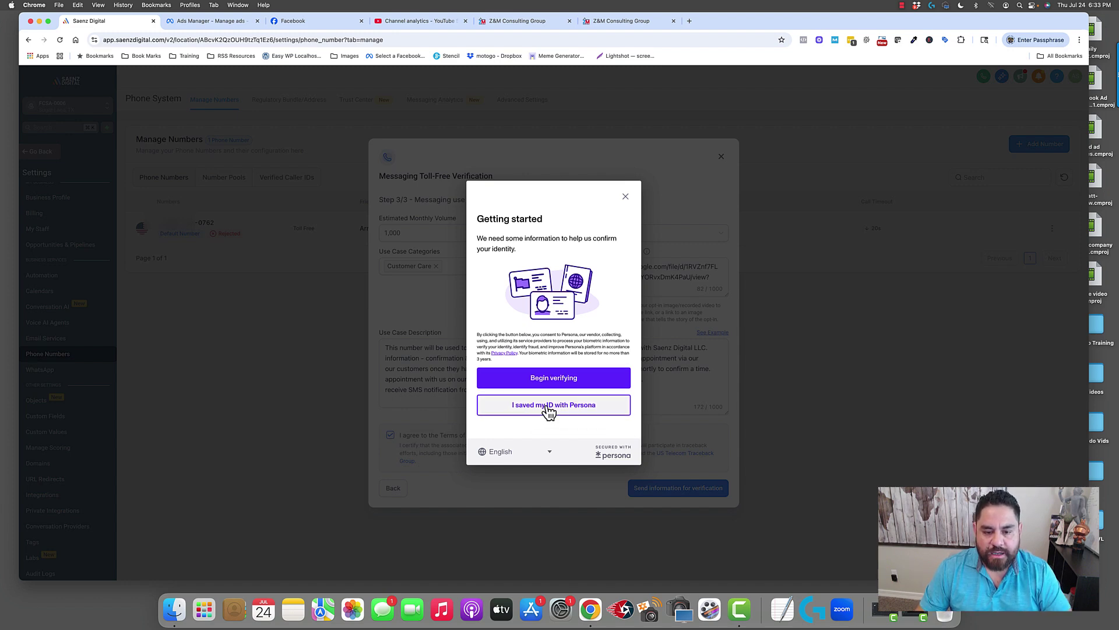
# Step: Begin Persona verification with United States as the country and Driver License as the photo ID
pyautogui.click(553, 379)
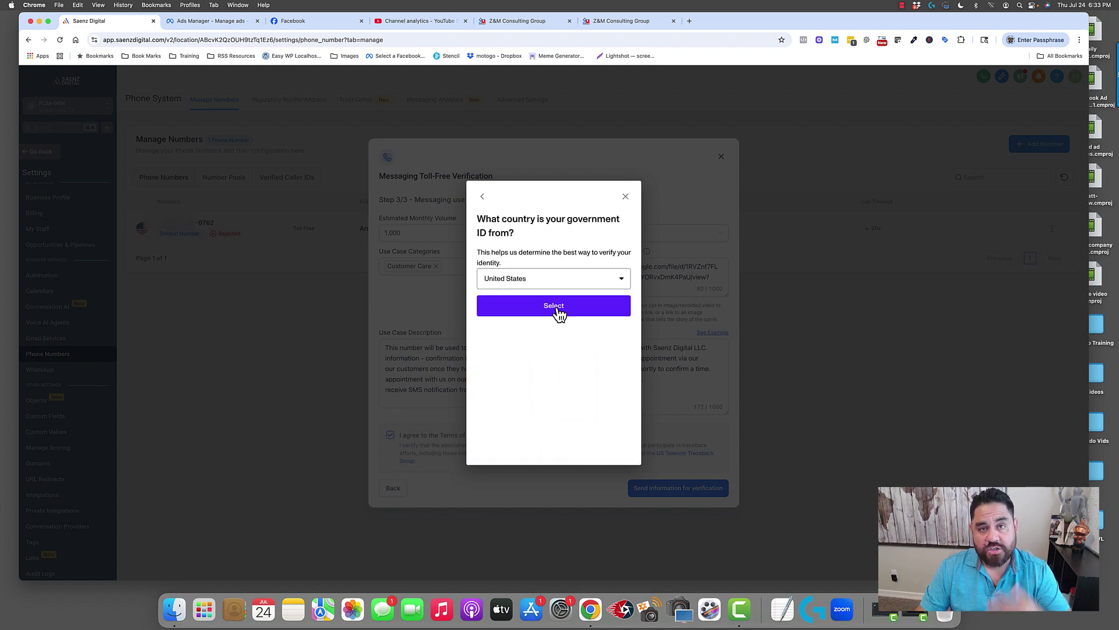
pyautogui.click(557, 309)
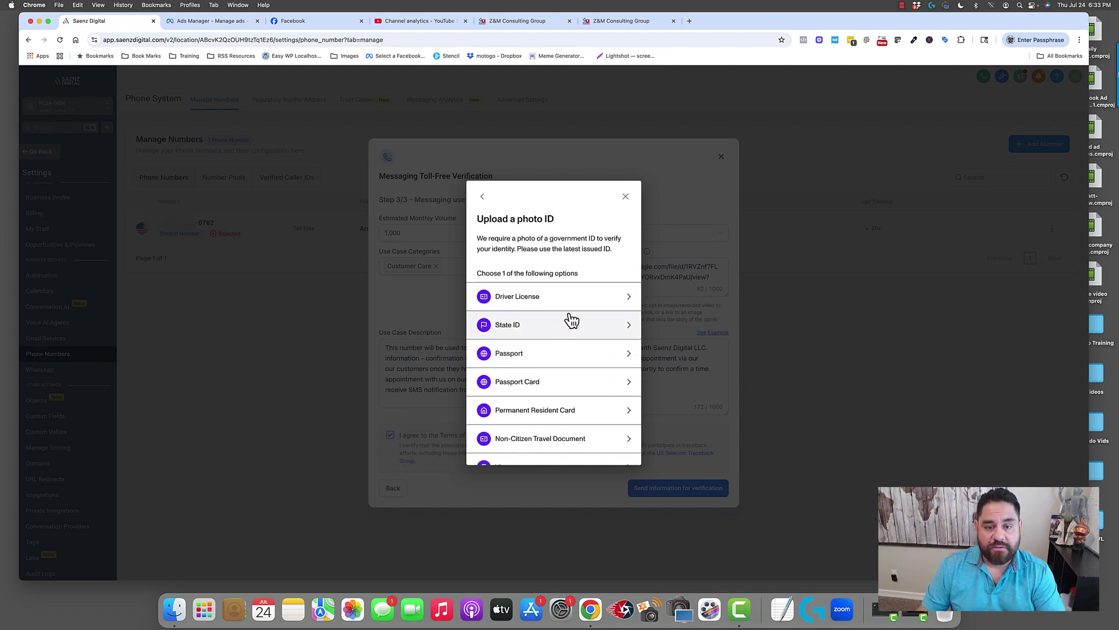
pyautogui.scroll(-3, 557, 309)
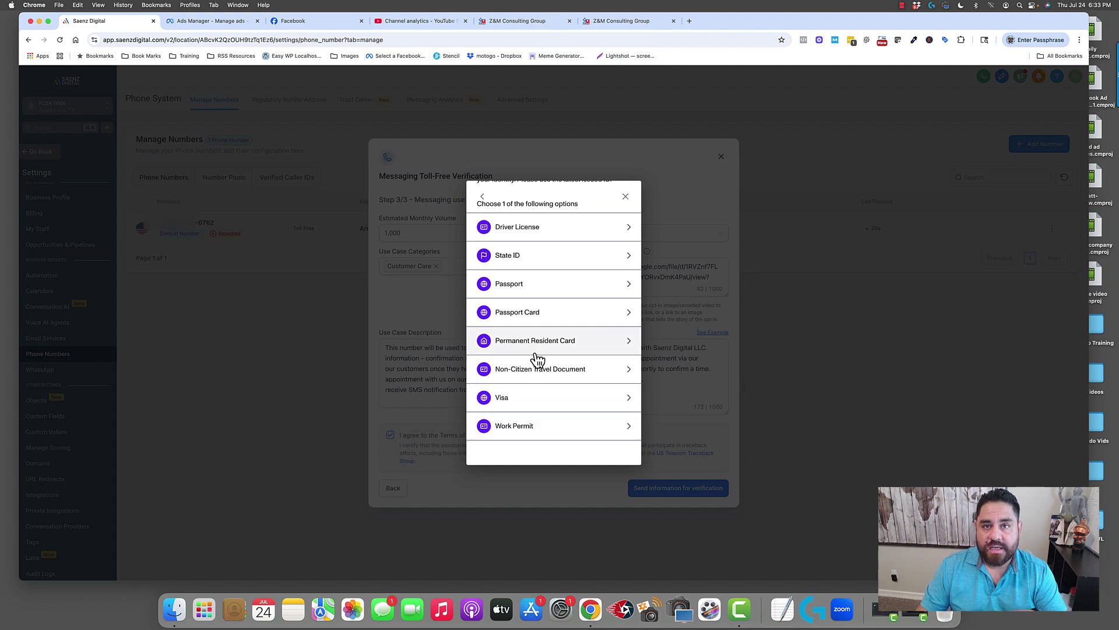
pyautogui.scroll(2, 537, 356)
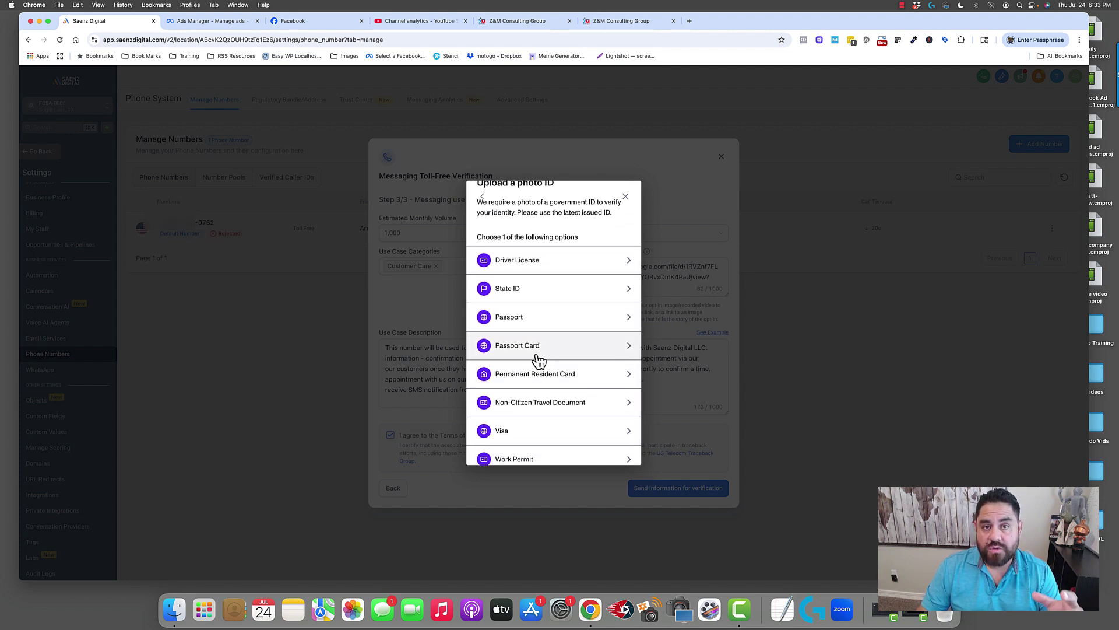
pyautogui.scroll(1, 541, 364)
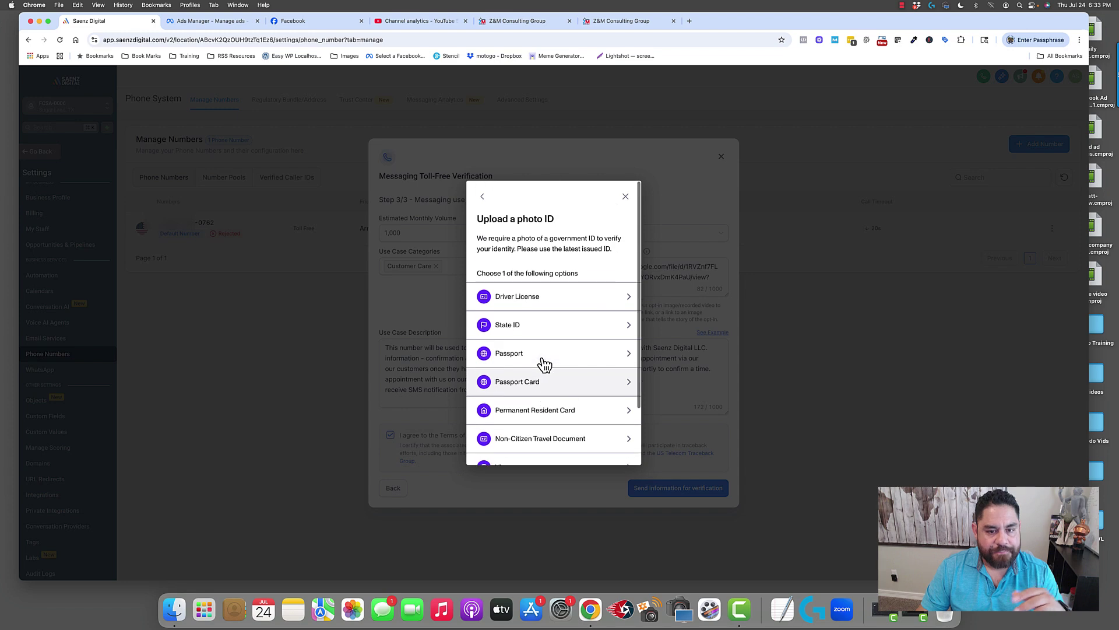
pyautogui.click(565, 303)
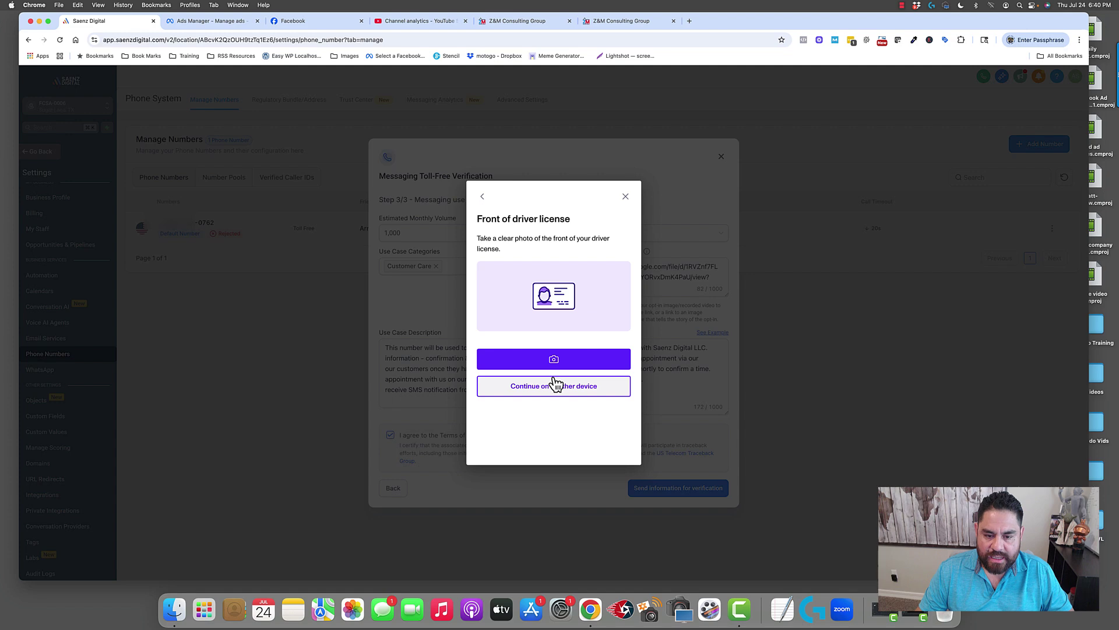
# Step: Move the driver-license photo capture to another device and complete it there
pyautogui.click(553, 384)
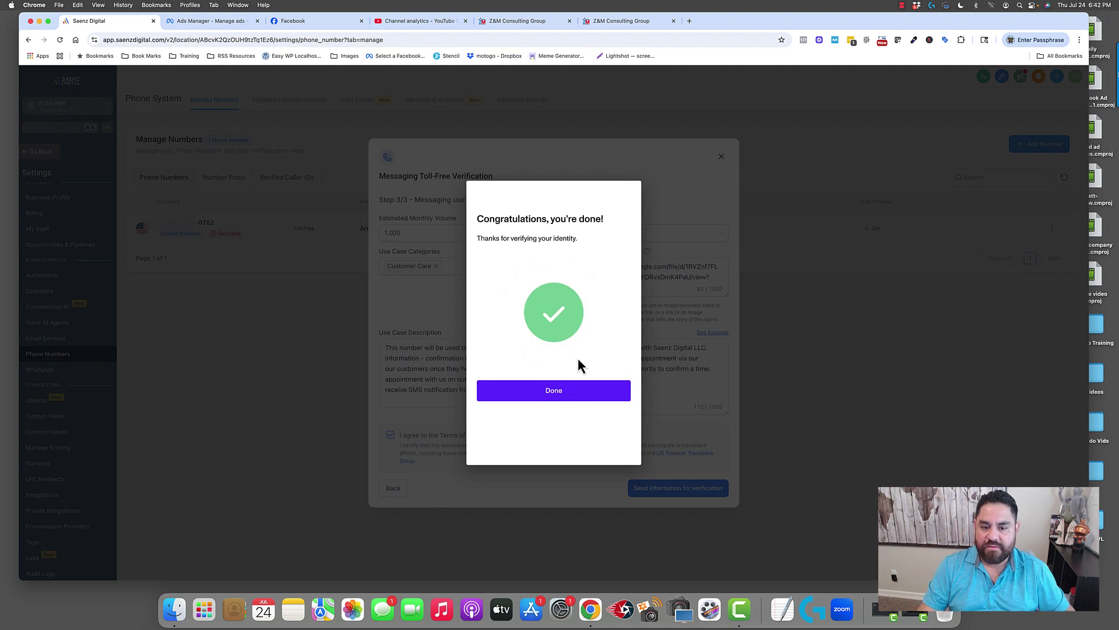
# Step: Dismiss the Persona success message and send the form for toll-free verification again
pyautogui.click(554, 390)
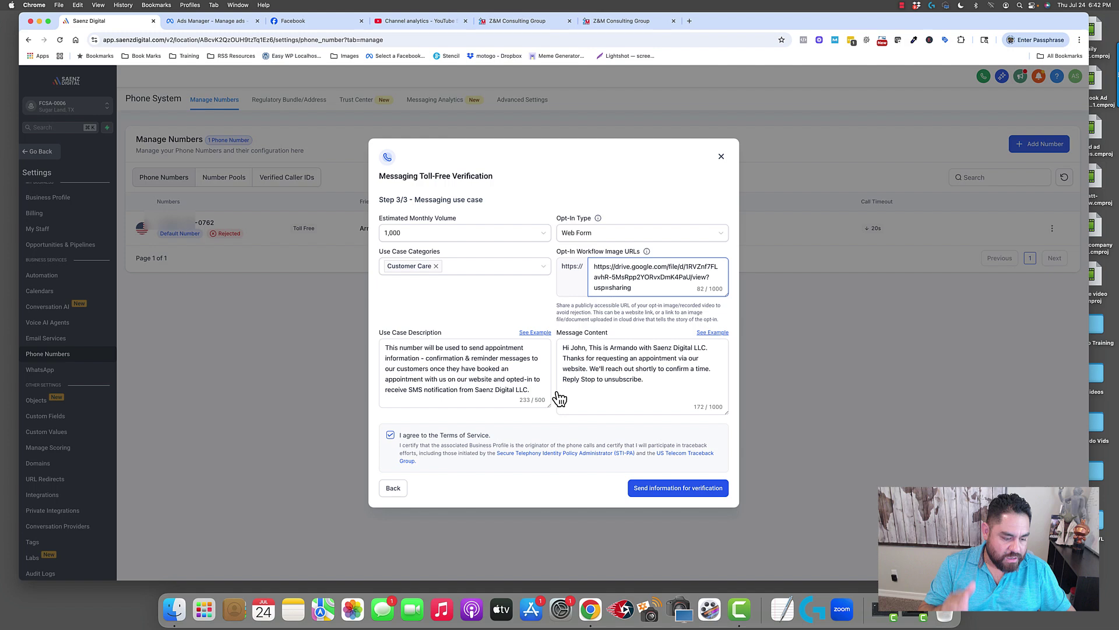
pyautogui.click(559, 398)
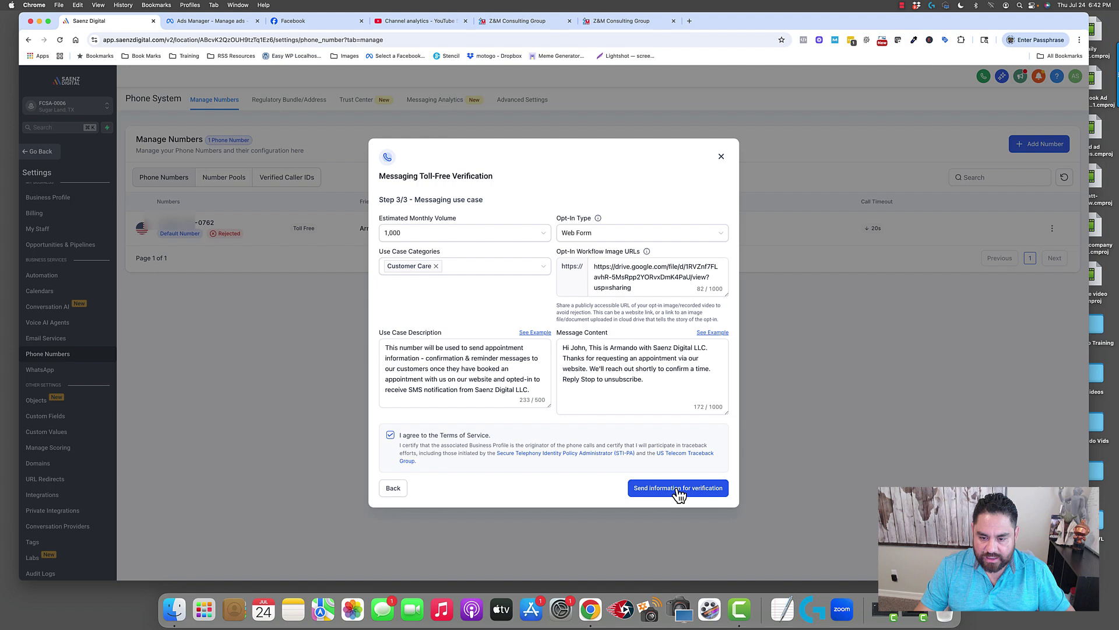
pyautogui.click(678, 493)
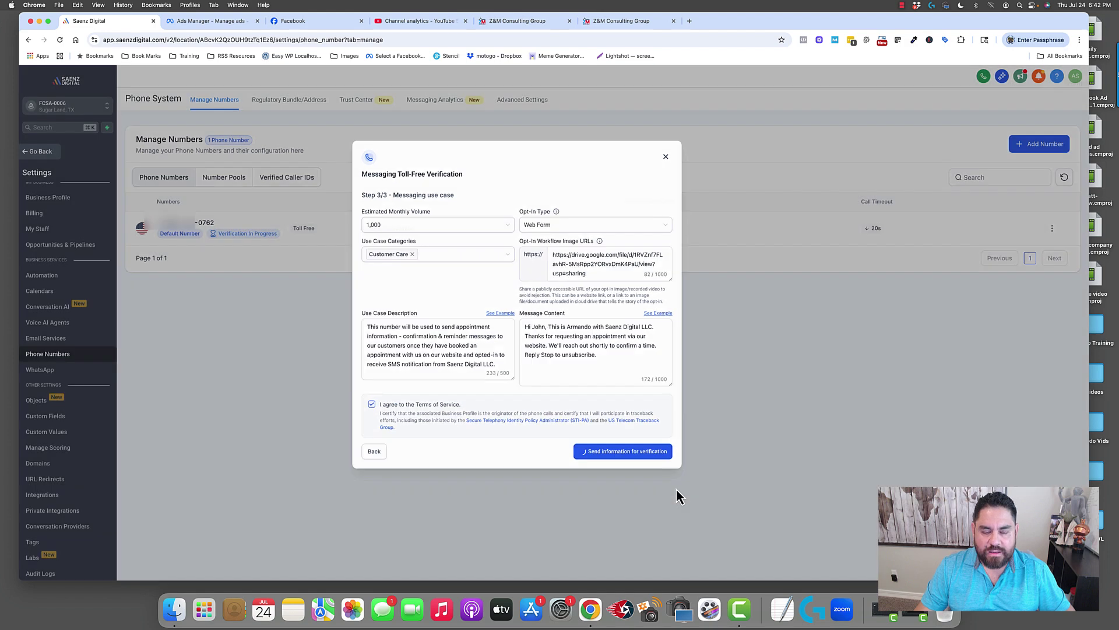